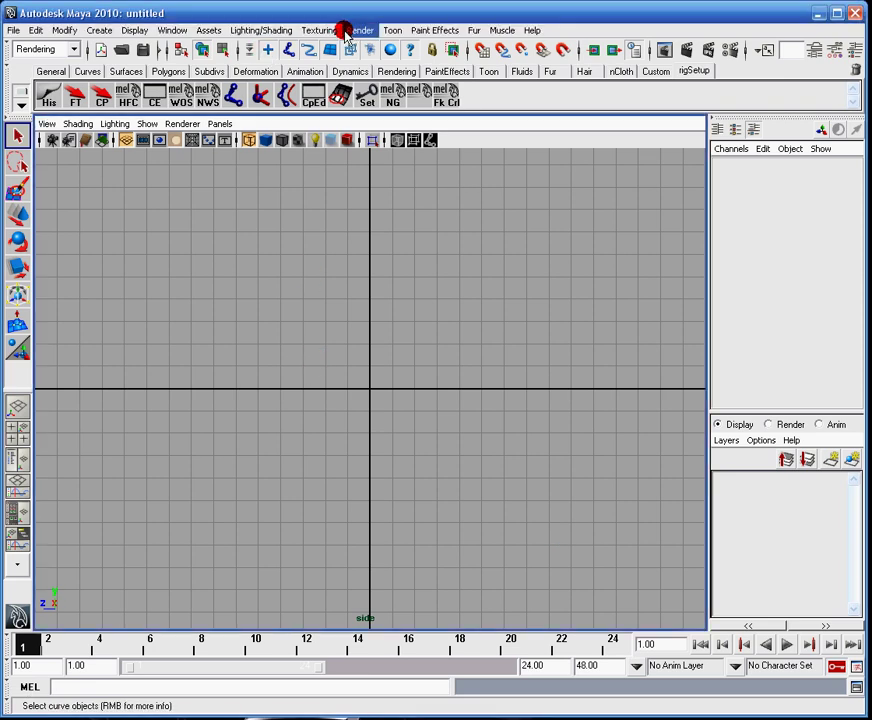
Switch the menu set from Rendering to Animation so the skeleton commands are available
click(331, 34)
click(70, 49)
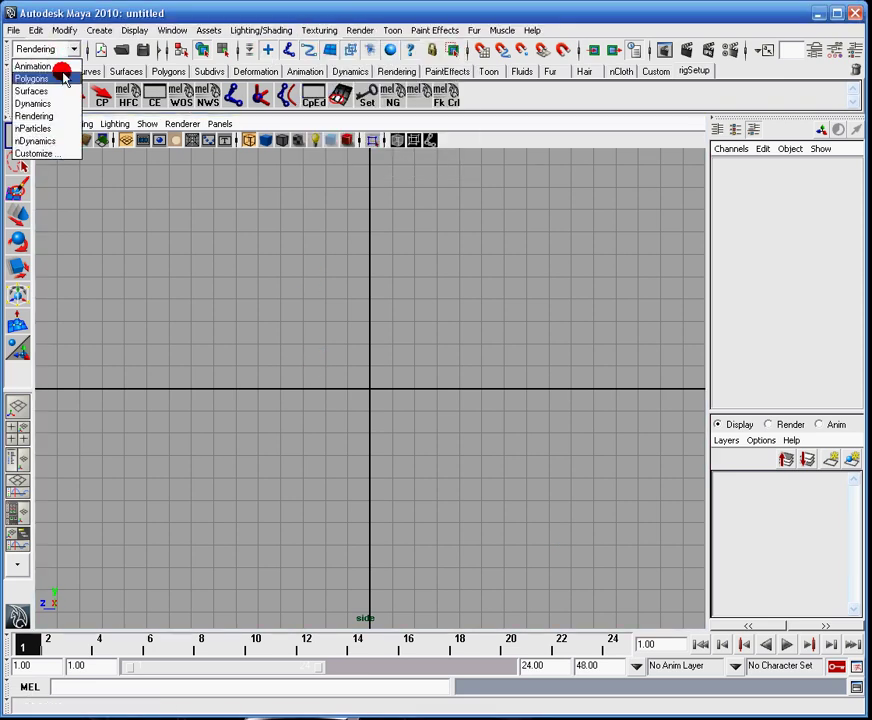
click(62, 63)
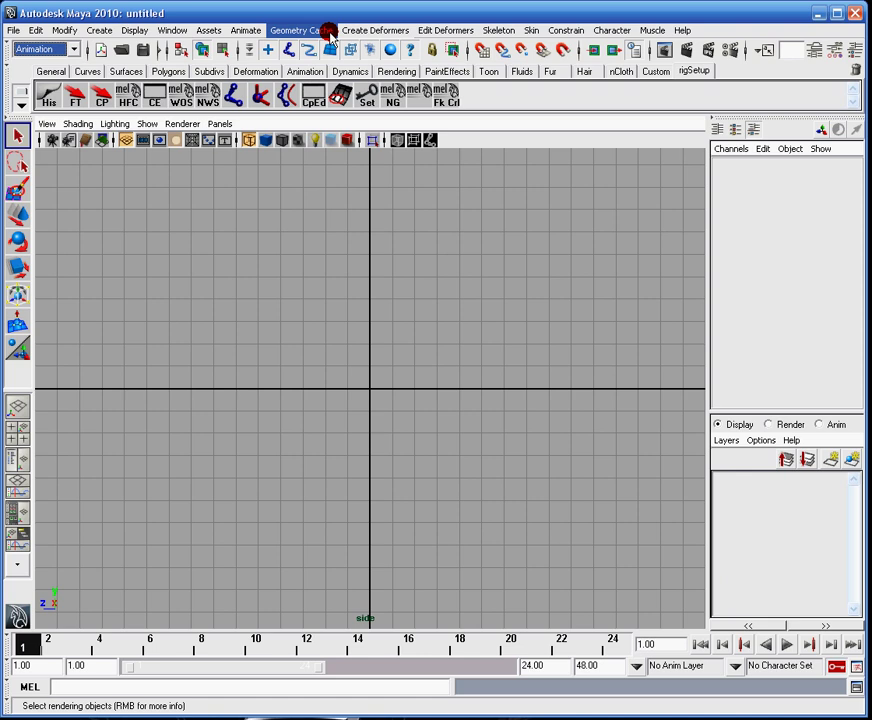
click(250, 30)
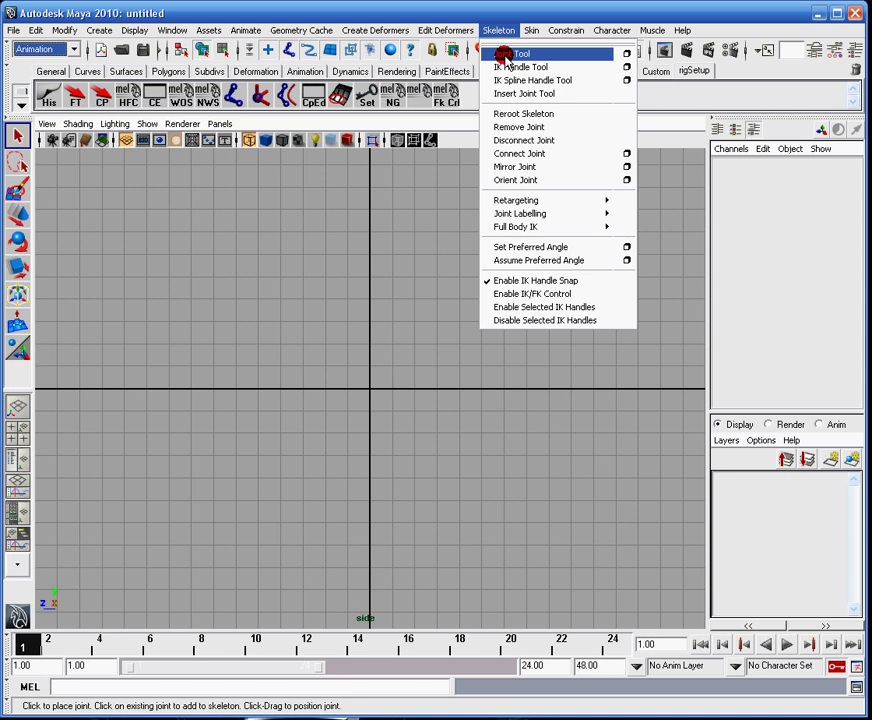
Draw a five-joint leg chain in the side view with the Joint Tool, from about Y 8 through a slightly bent knee to a foot on the ground line
click(508, 53)
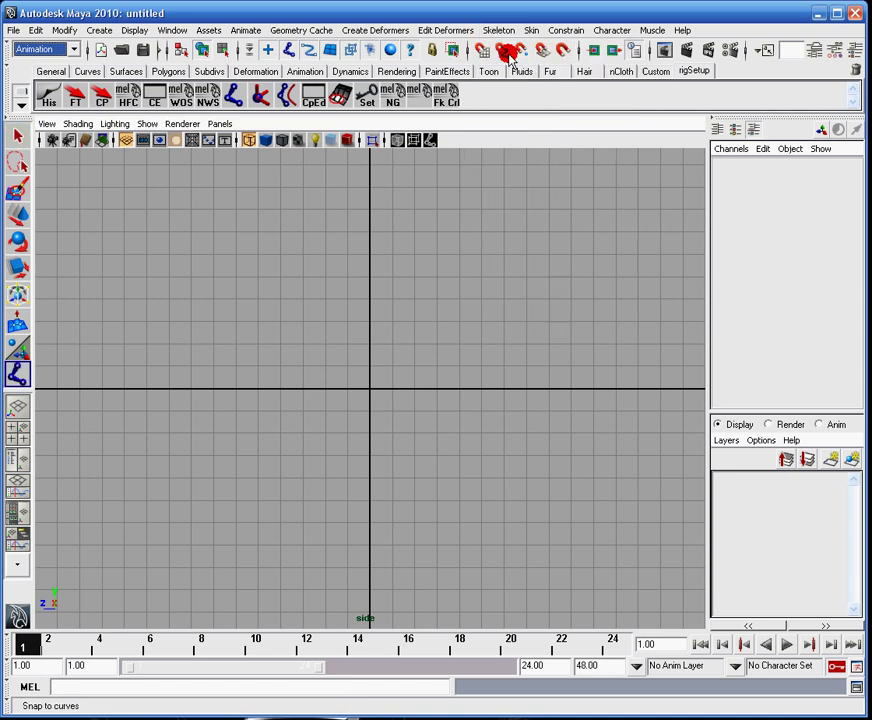
click(370, 208)
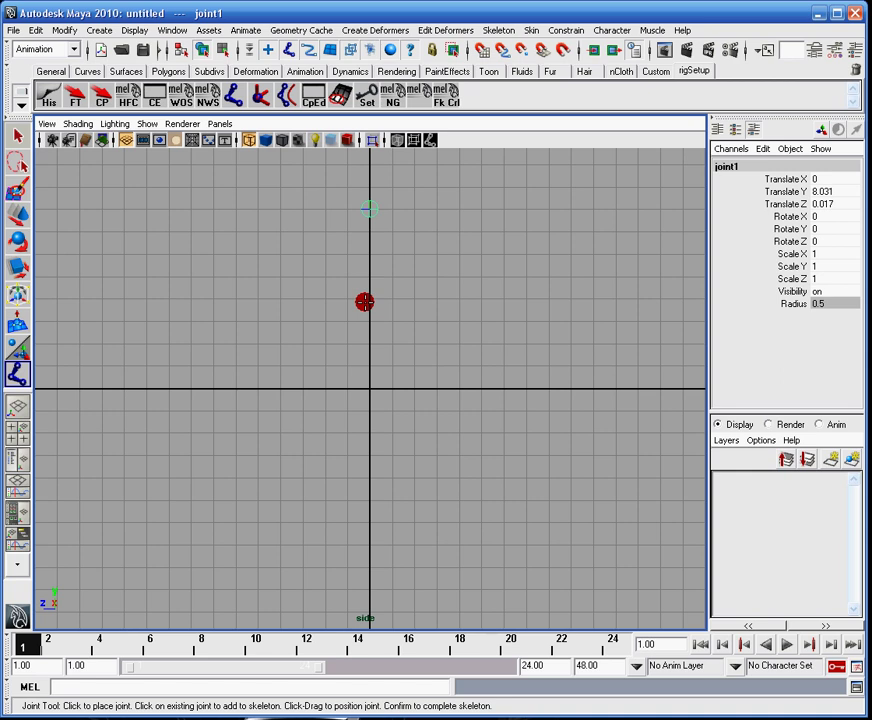
drag(361, 303, 359, 300)
click(370, 365)
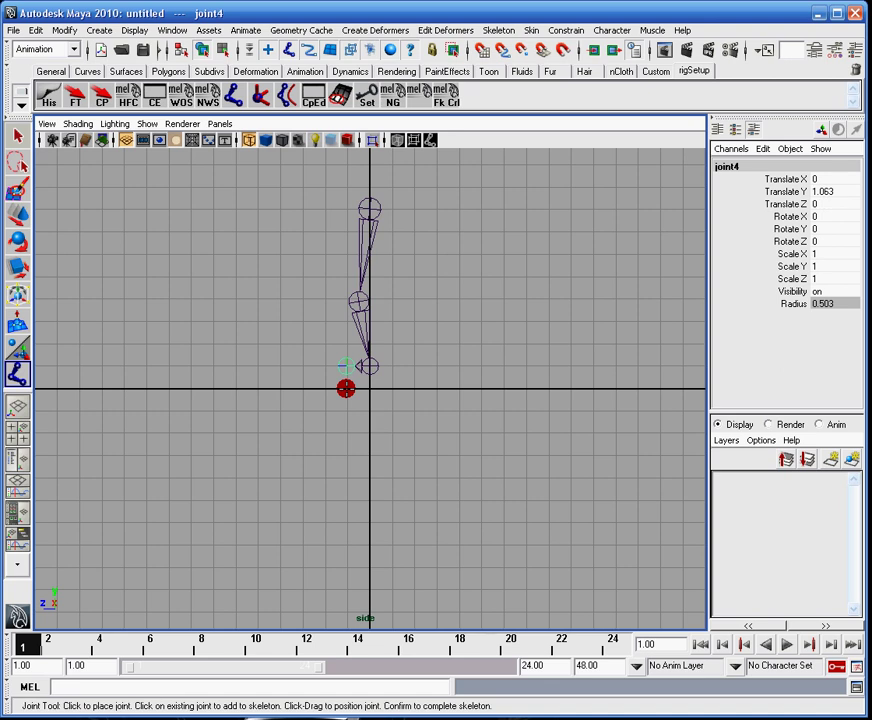
key(ctrl+z)
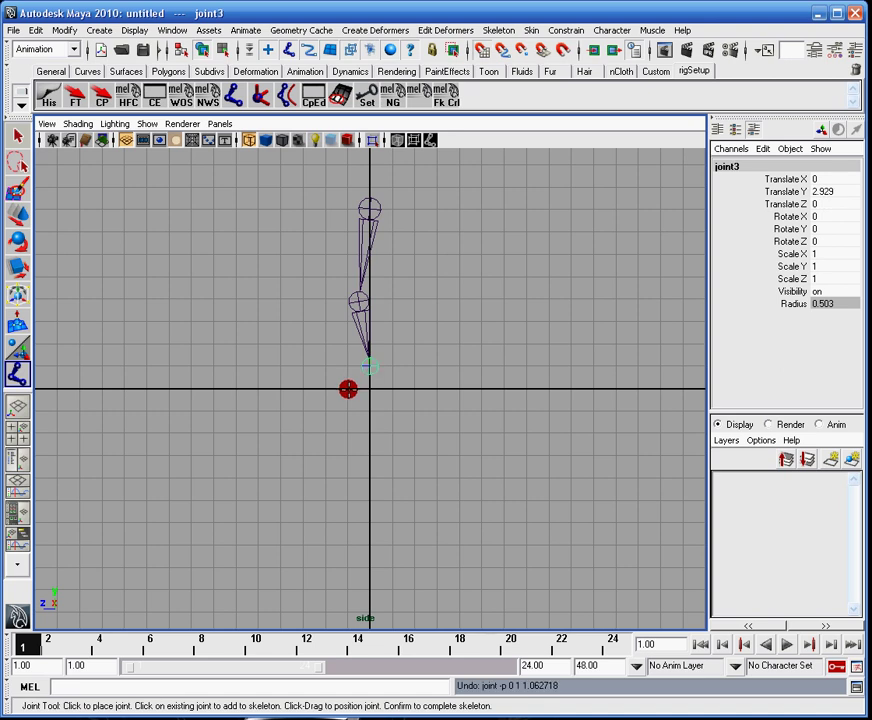
click(348, 386)
click(304, 388)
click(18, 136)
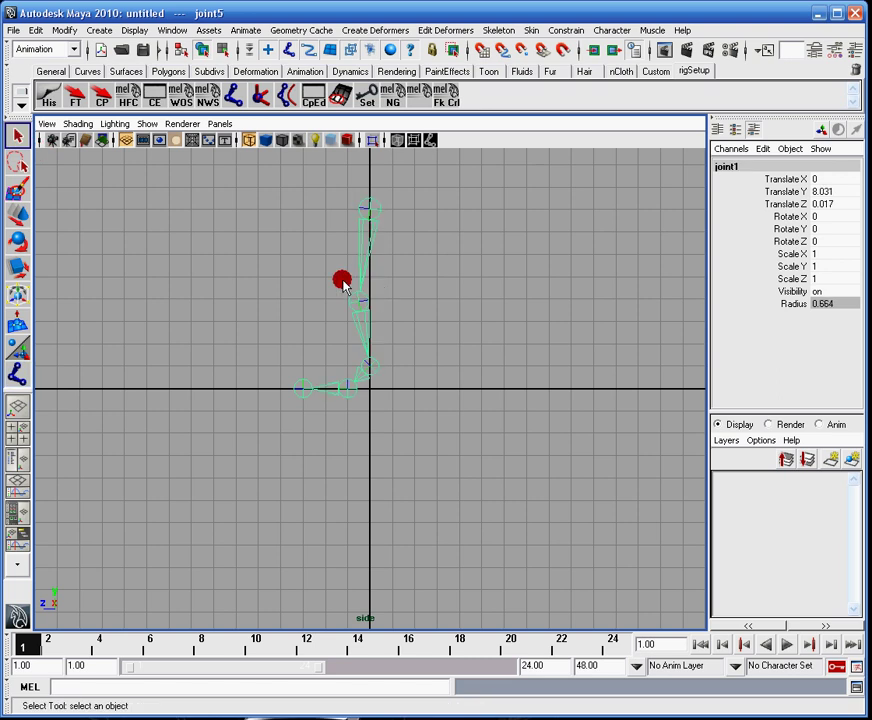
Show the Outliner beside the perspective view and expand the full joint hierarchy down to the last joint
click(20, 460)
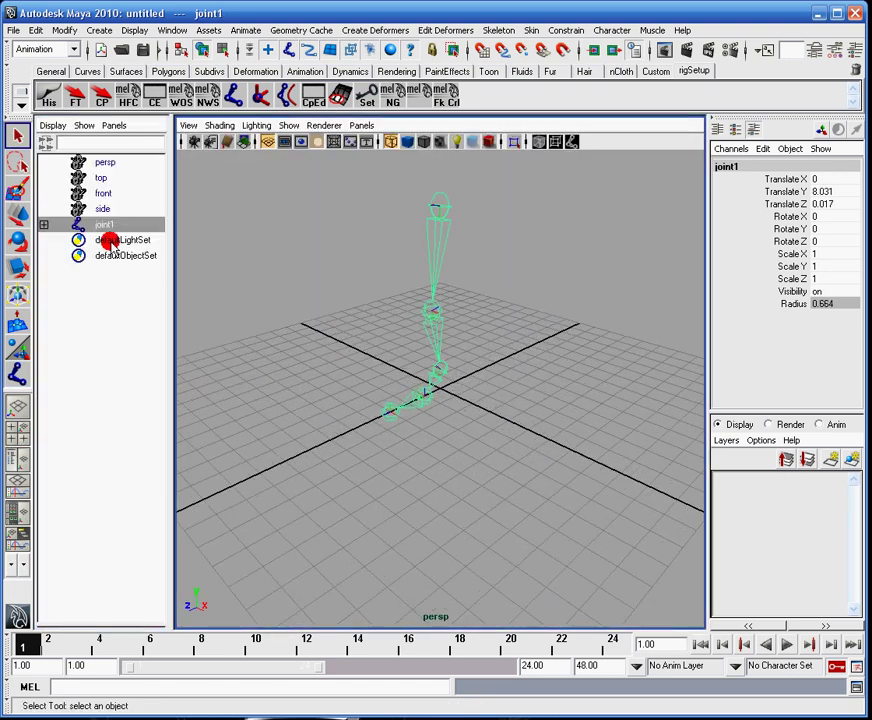
click(43, 224)
click(43, 240)
click(43, 255)
click(43, 271)
drag(170, 350, 225, 345)
scroll(436, 390, up, 2)
alt+drag(436, 390, 418, 356)
alt+middle_drag(418, 356, 460, 499)
alt+right_drag(460, 499, 455, 465)
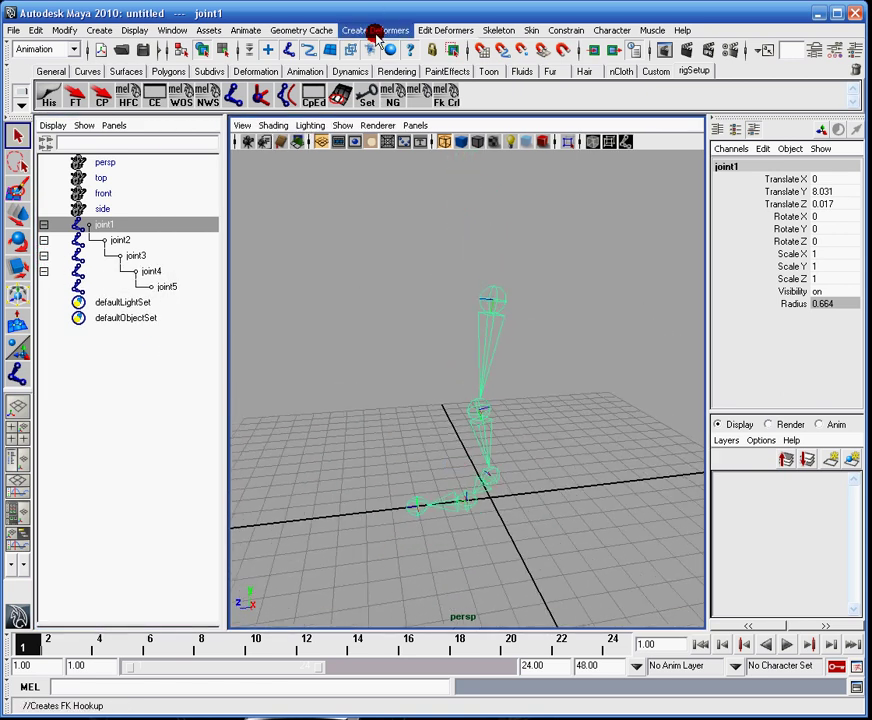
Rename the top three joints of the chain as hip, knee and ankle
double_click(126, 225)
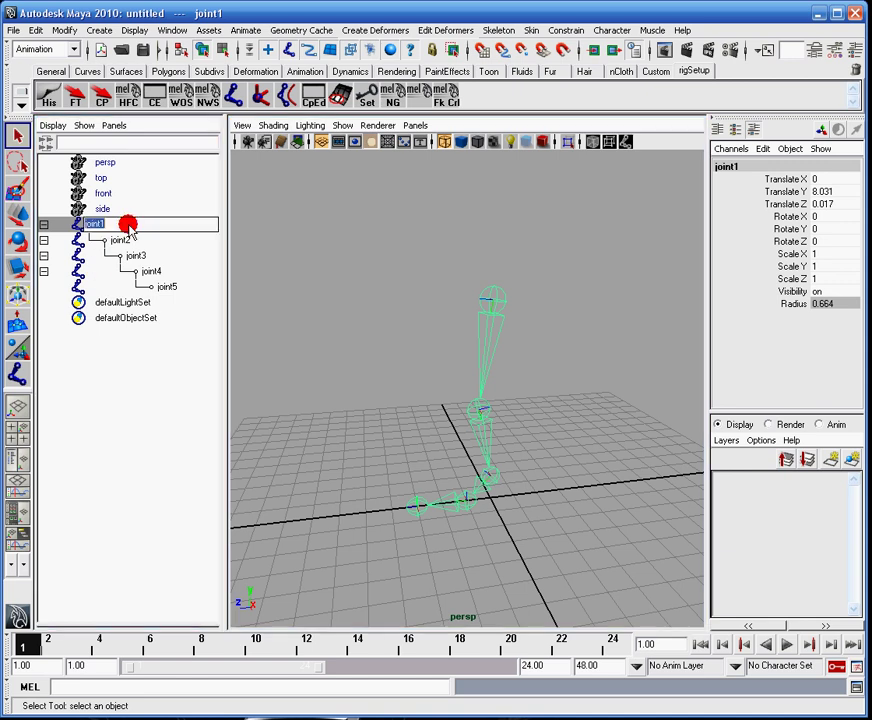
text(hip)
key(Return)
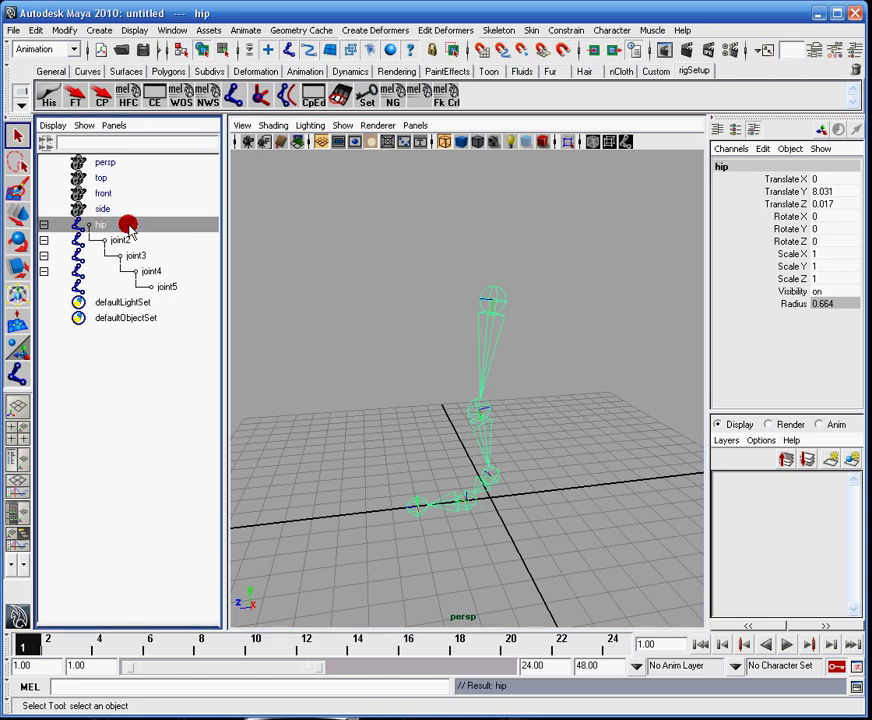
double_click(122, 240)
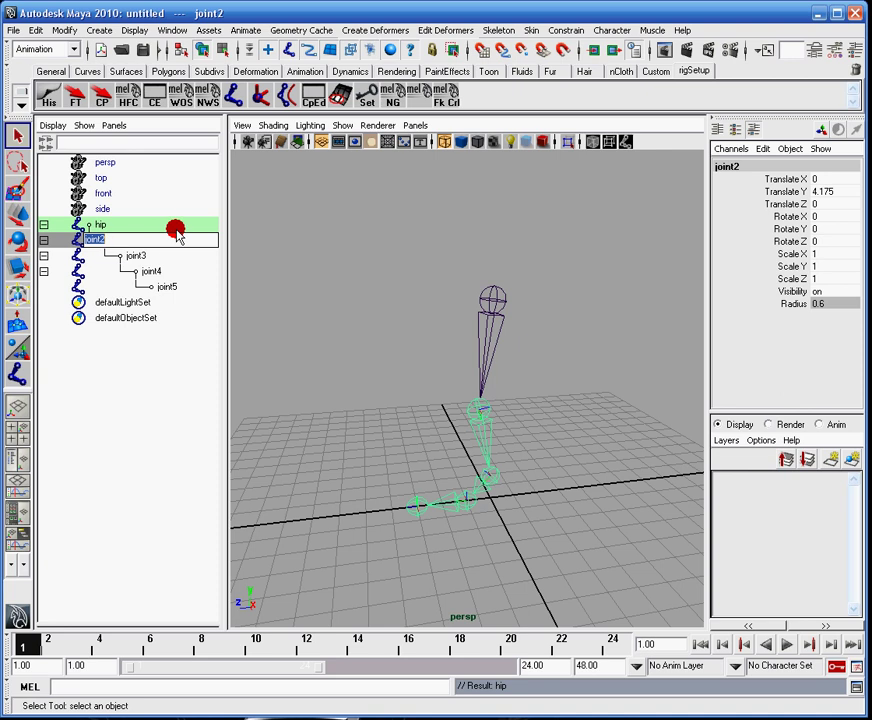
text(knee)
key(Return)
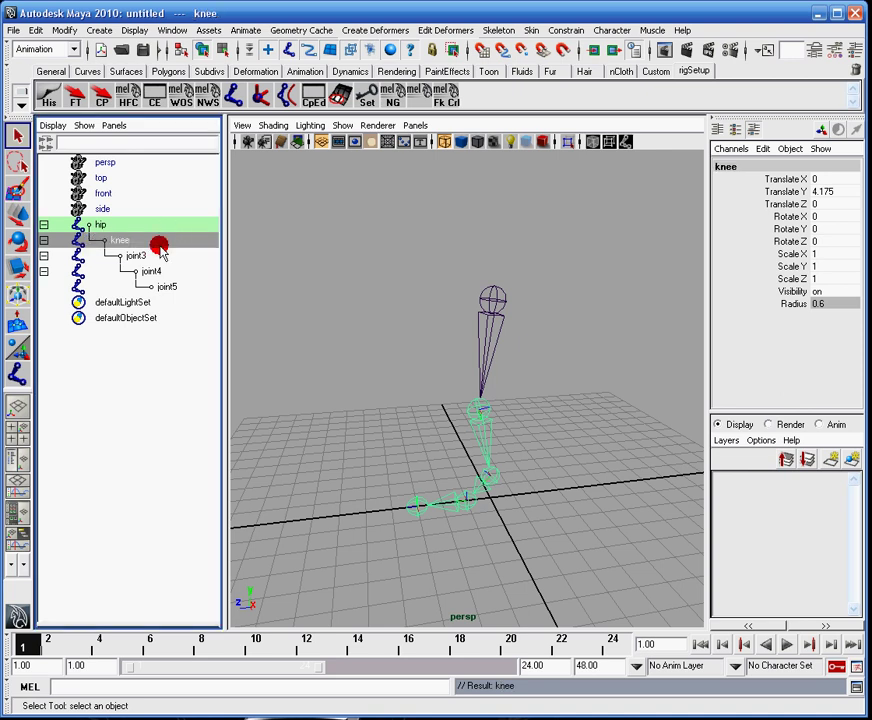
double_click(145, 257)
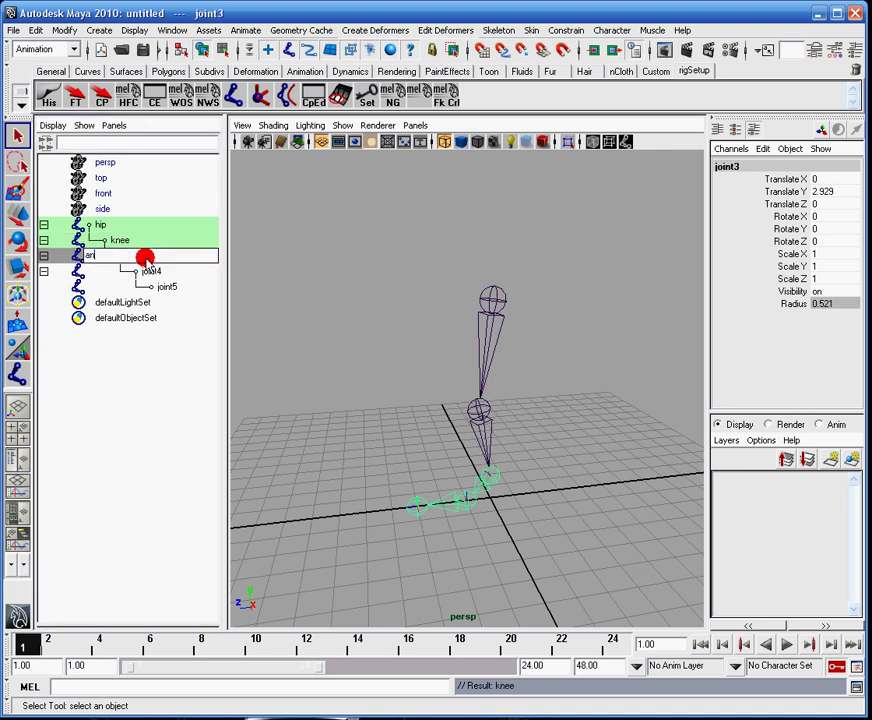
key(Return)
Rename the last two joints of the chain as ball and toe, and clear the selection
double_click(152, 271)
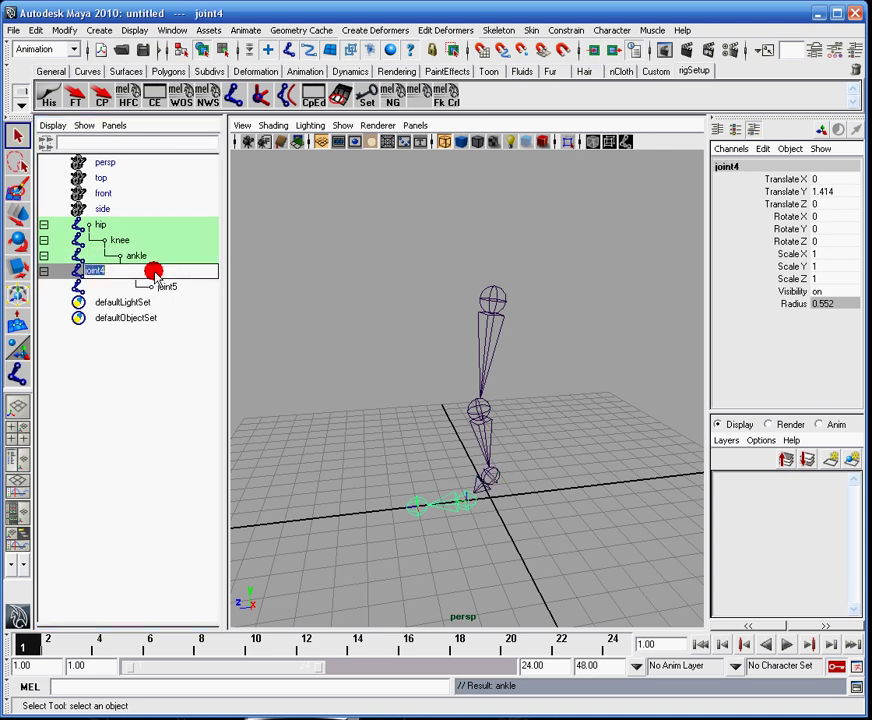
text(ball)
key(Return)
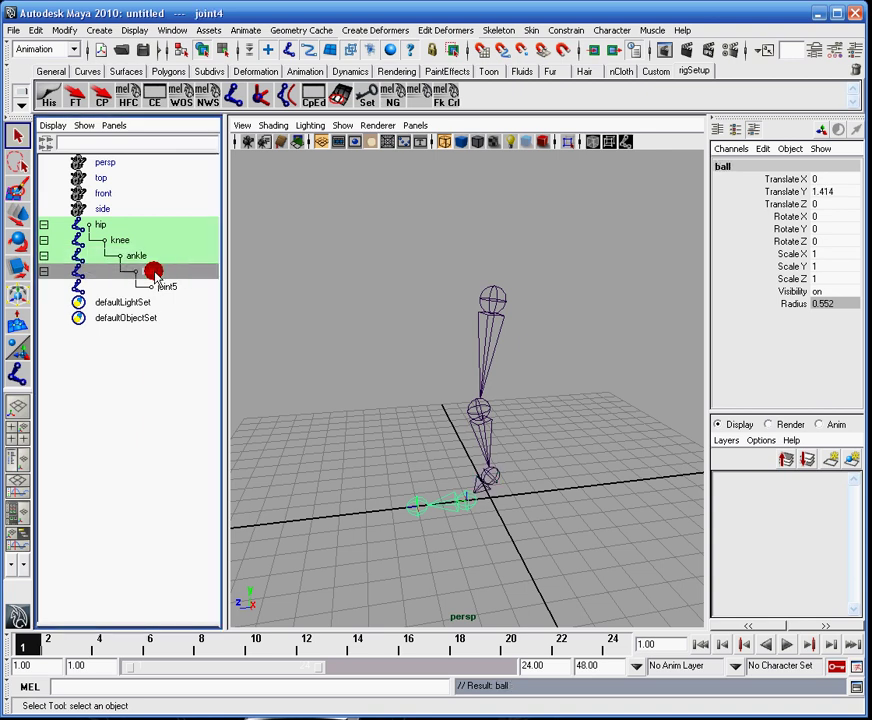
double_click(172, 284)
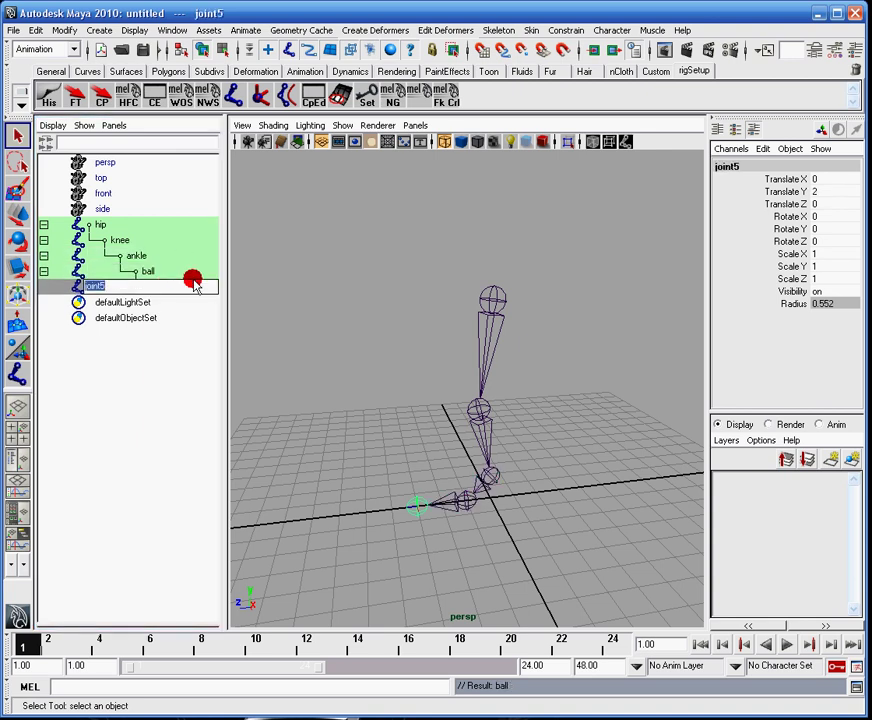
text(toe)
key(Return)
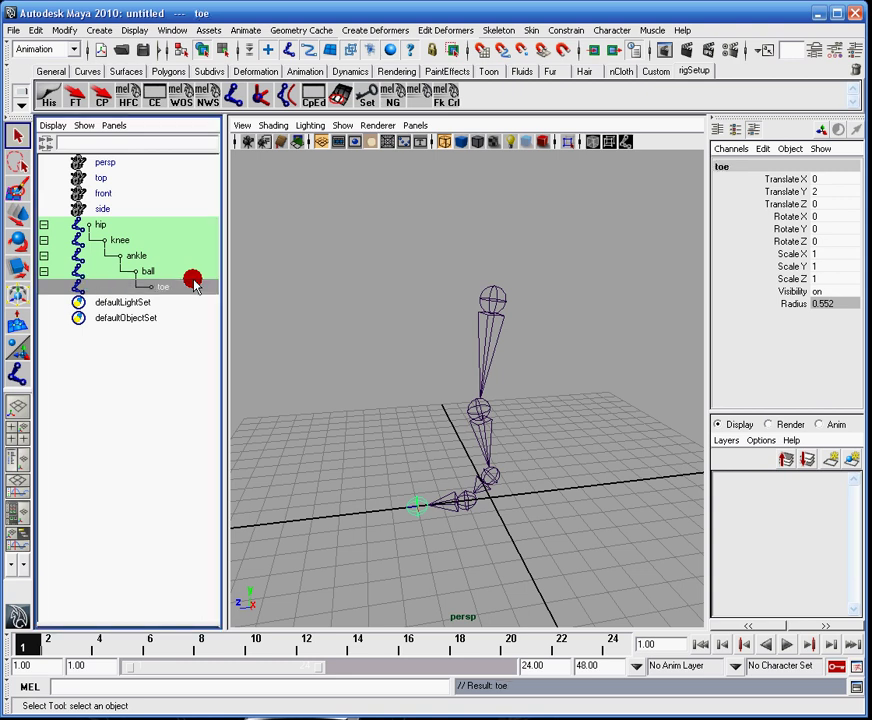
click(462, 330)
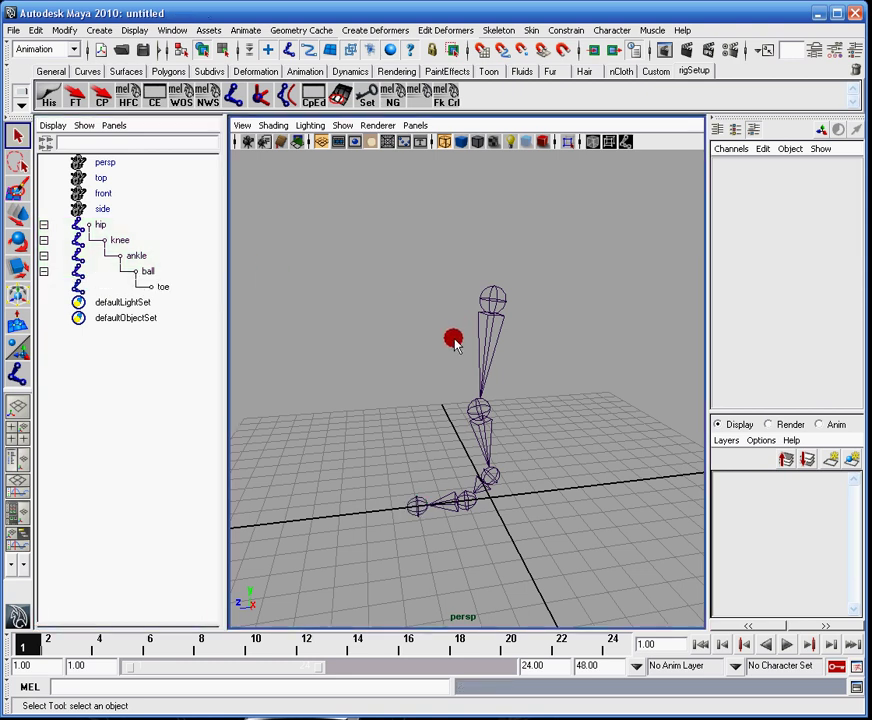
Select the hip joint and examine its local axis orientation from several angles with the Move tool active
alt+drag(453, 346, 533, 387)
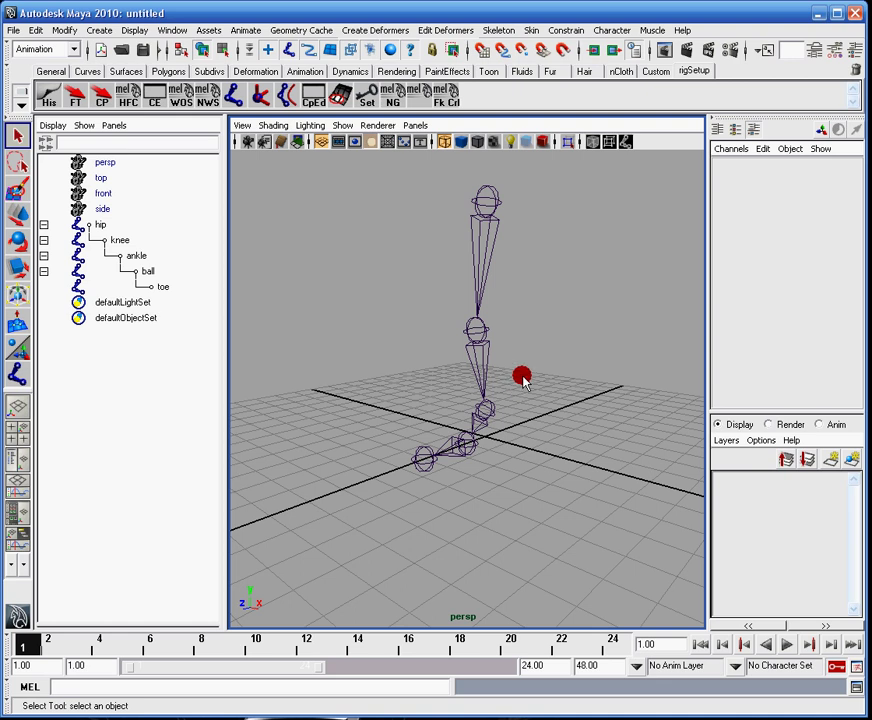
alt+middle_drag(524, 255, 469, 349)
alt+drag(469, 349, 483, 353)
alt+middle_drag(502, 348, 517, 331)
alt+right_drag(517, 331, 535, 356)
click(470, 255)
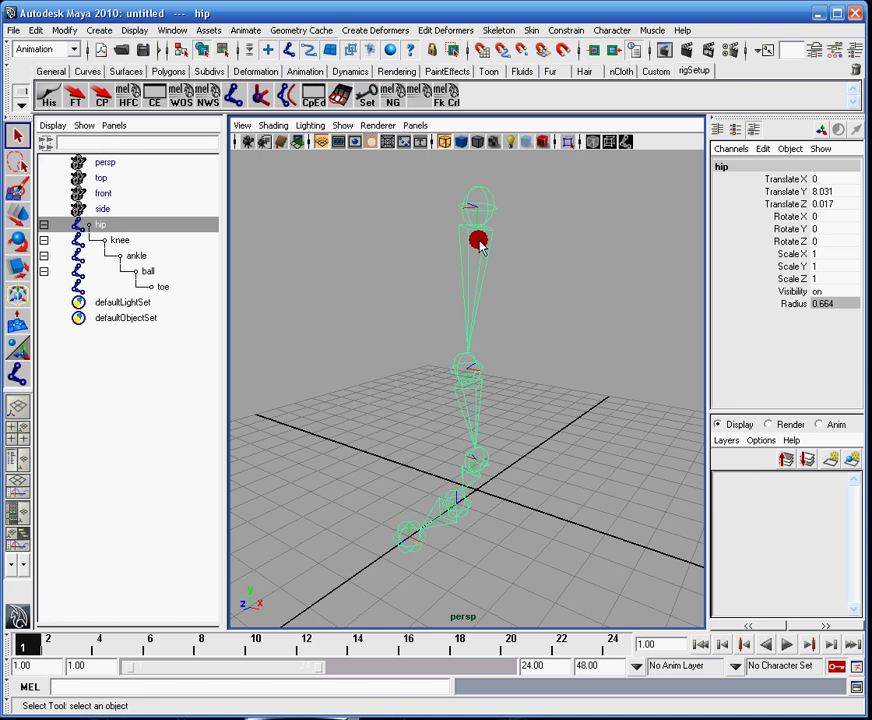
alt+drag(485, 237, 470, 320)
alt+drag(460, 451, 468, 347)
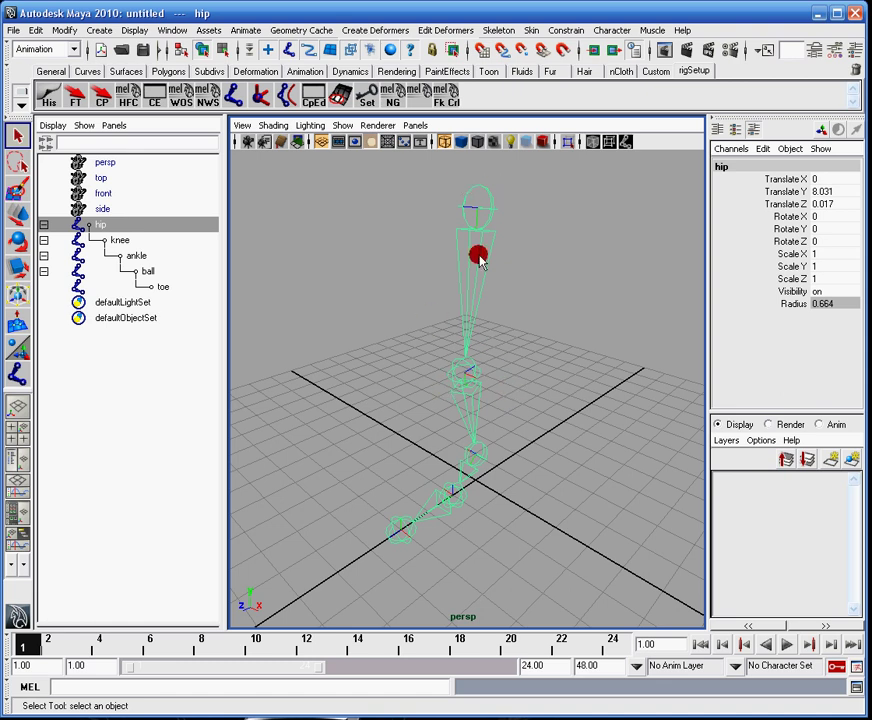
alt+drag(487, 224, 522, 278)
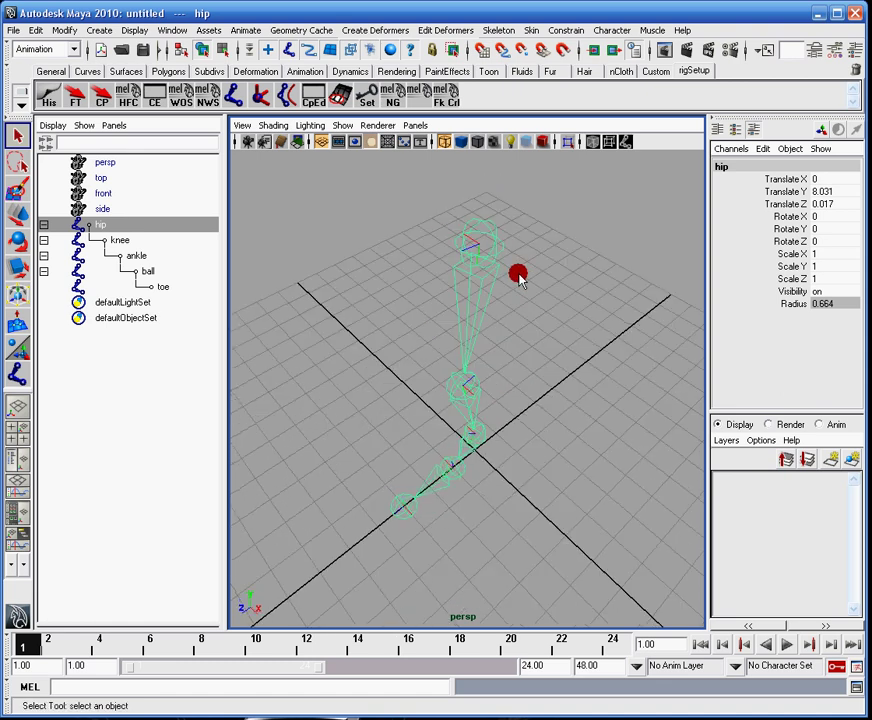
key(w)
alt+drag(389, 312, 471, 372)
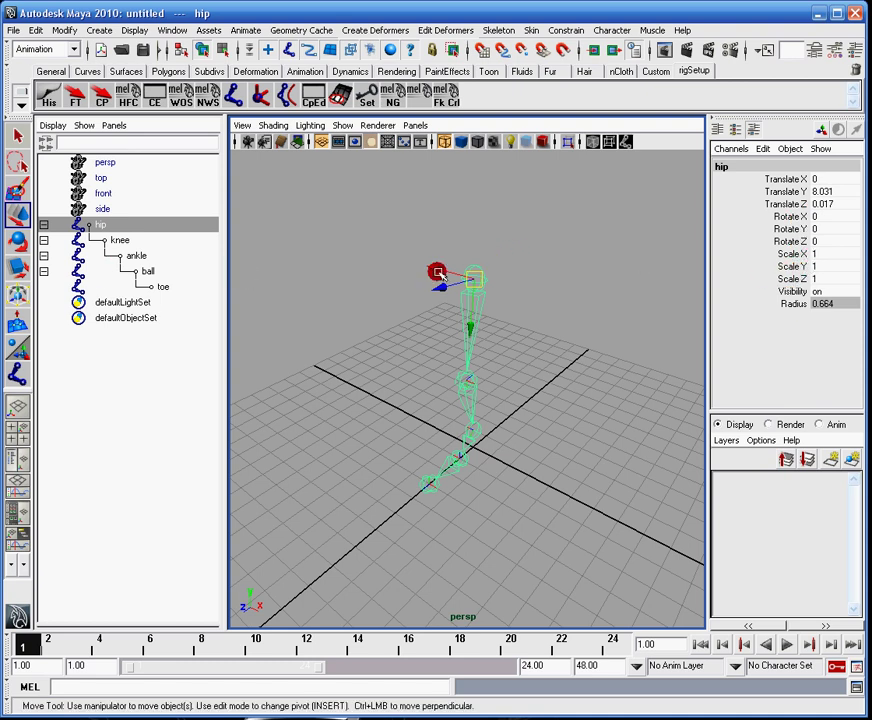
Try rotating the hip joint and the knee joint about their own axes, undoing each rotation
click(102, 226)
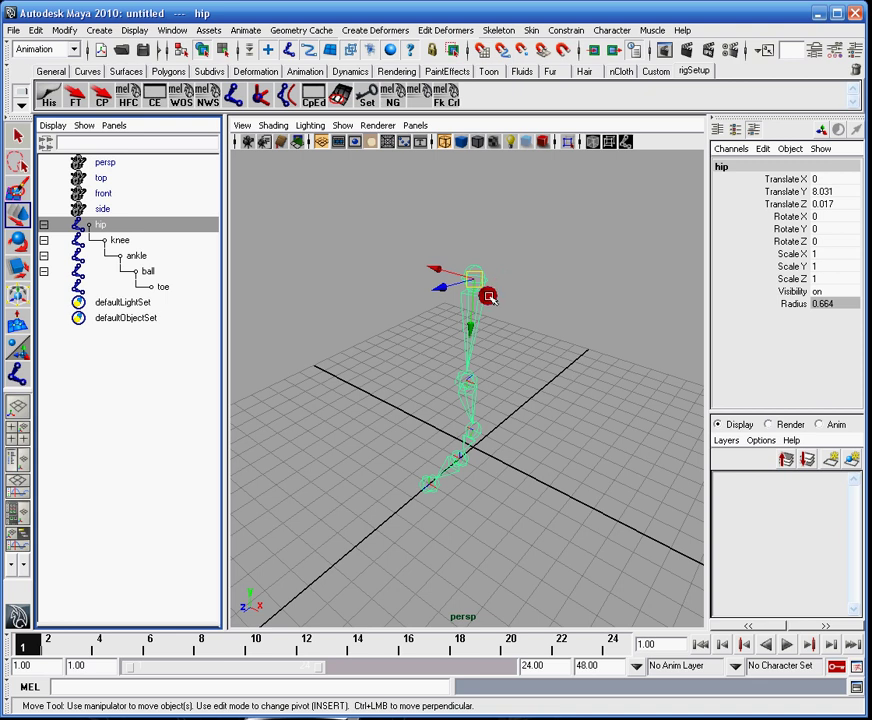
key(e)
drag(438, 296, 451, 234)
key(ctrl+z)
click(461, 387)
drag(433, 360, 516, 510)
key(ctrl+z)
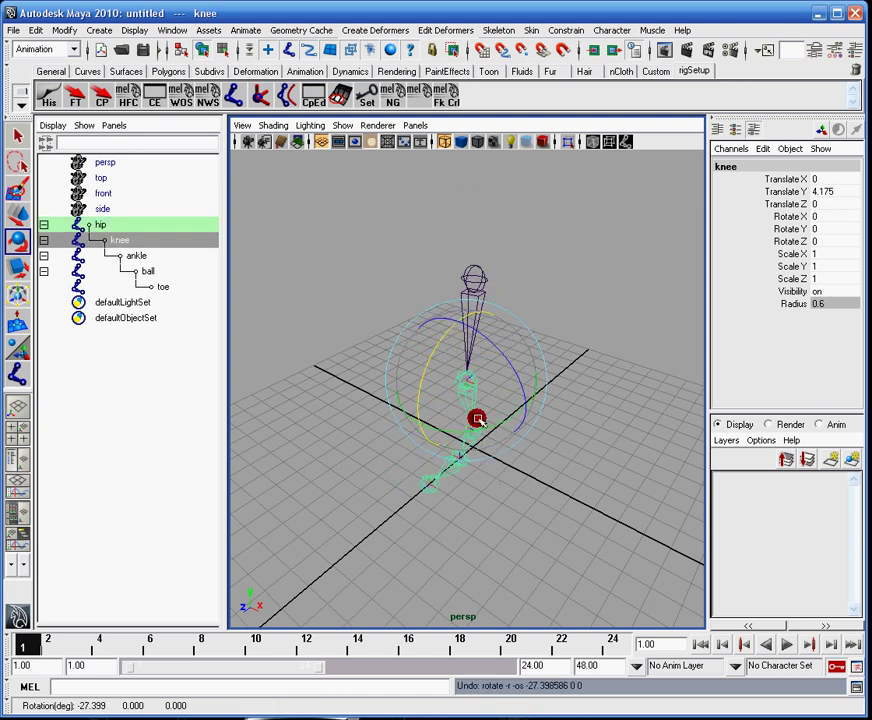
Select the ball joint and examine how its rotation axes are oriented compared with the joints above it
alt+middle_drag(574, 381, 568, 296)
alt+drag(508, 383, 508, 339)
alt+middle_drag(510, 337, 515, 374)
alt+right_drag(515, 374, 535, 452)
alt+middle_drag(539, 418, 543, 450)
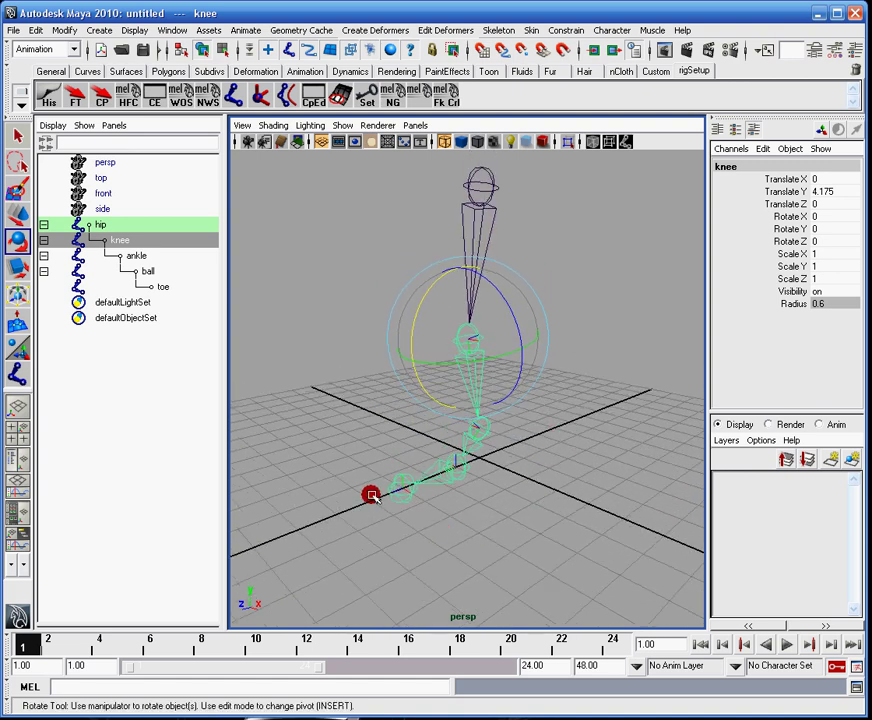
click(452, 466)
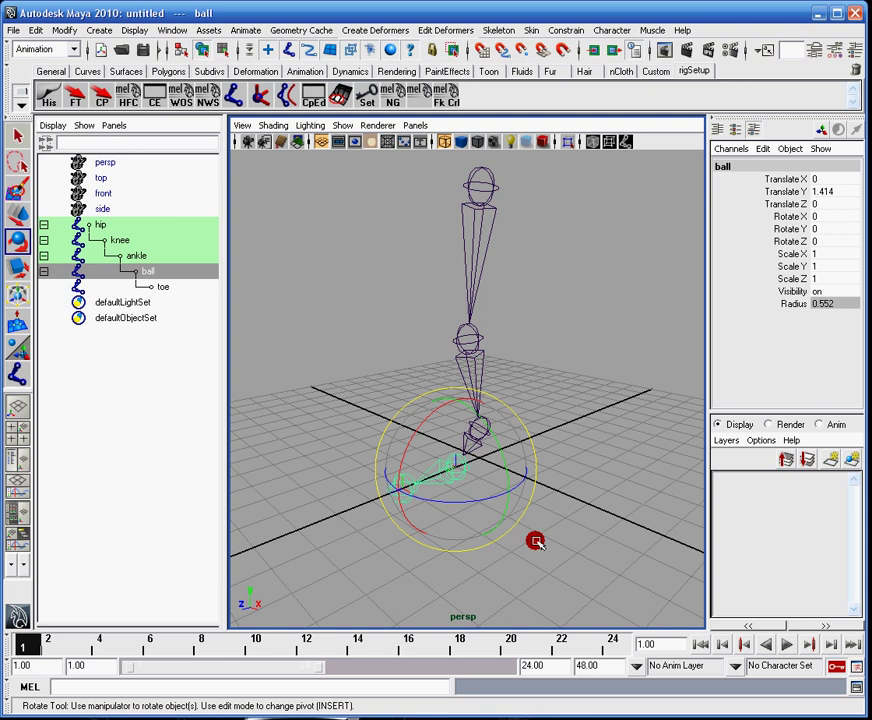
alt+drag(456, 520, 522, 531)
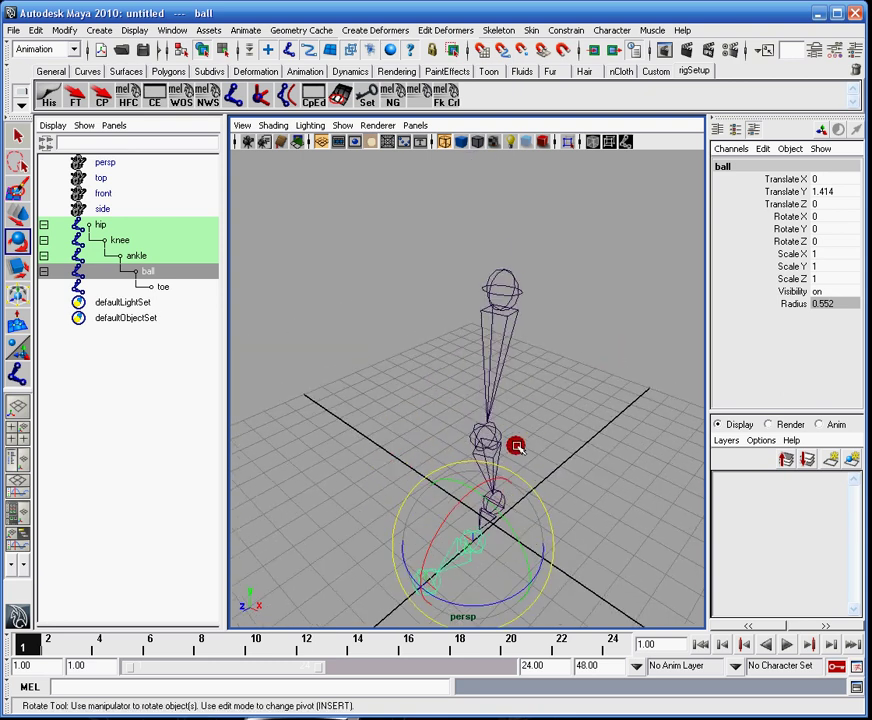
Reselect the hip joint and examine its rotation axes from several angles with and without the manipulator
alt+drag(553, 446, 473, 263)
click(480, 268)
click(487, 273)
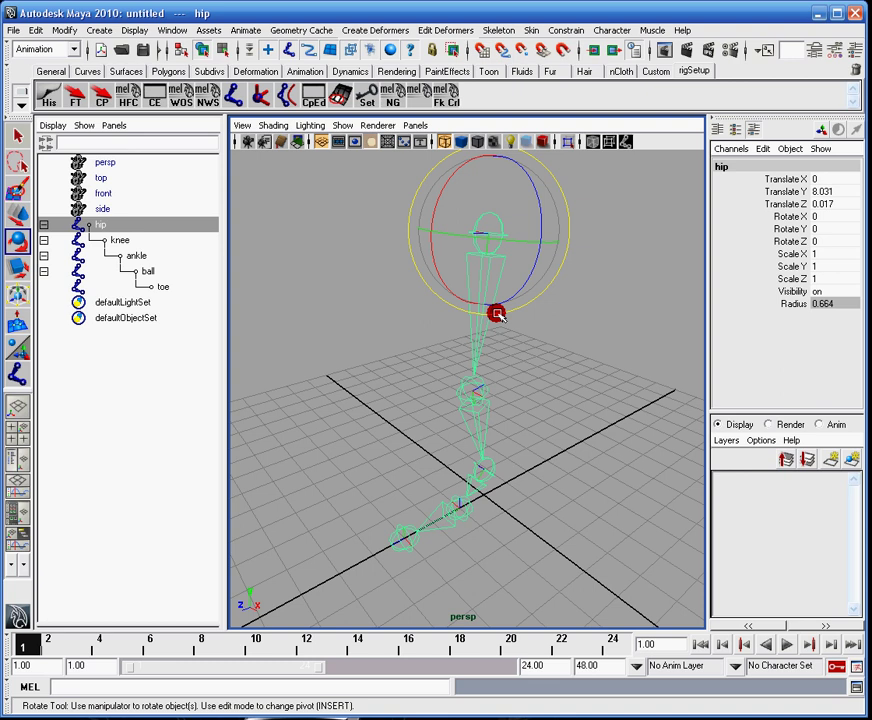
scroll(522, 343, down, 2)
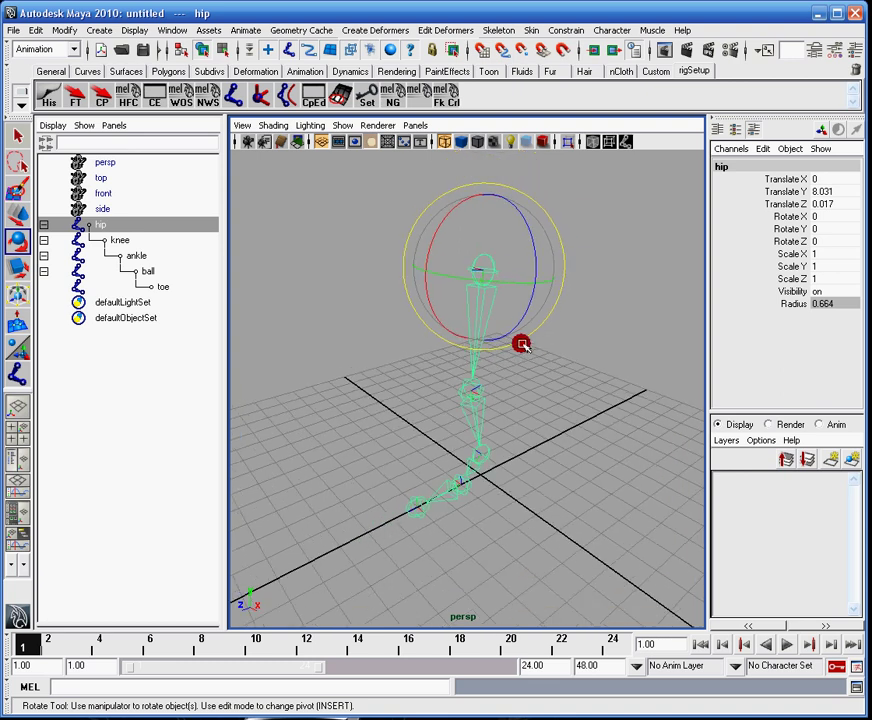
alt+drag(560, 350, 551, 360)
click(20, 134)
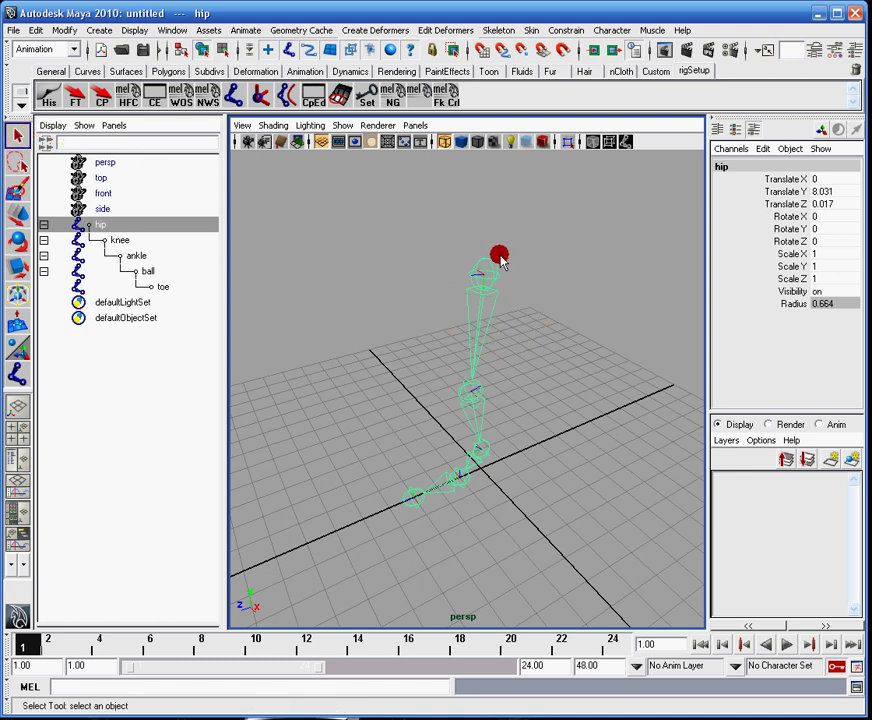
alt+drag(512, 292, 495, 258)
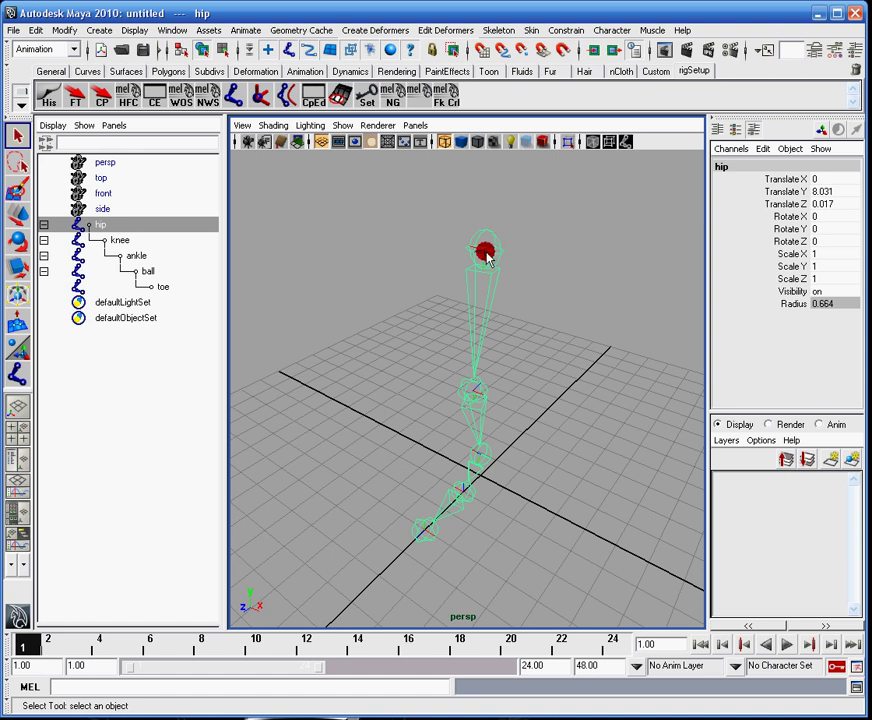
Activate the Move tool on the hip joint and set its axis mode to Object
key(w)
click(486, 253)
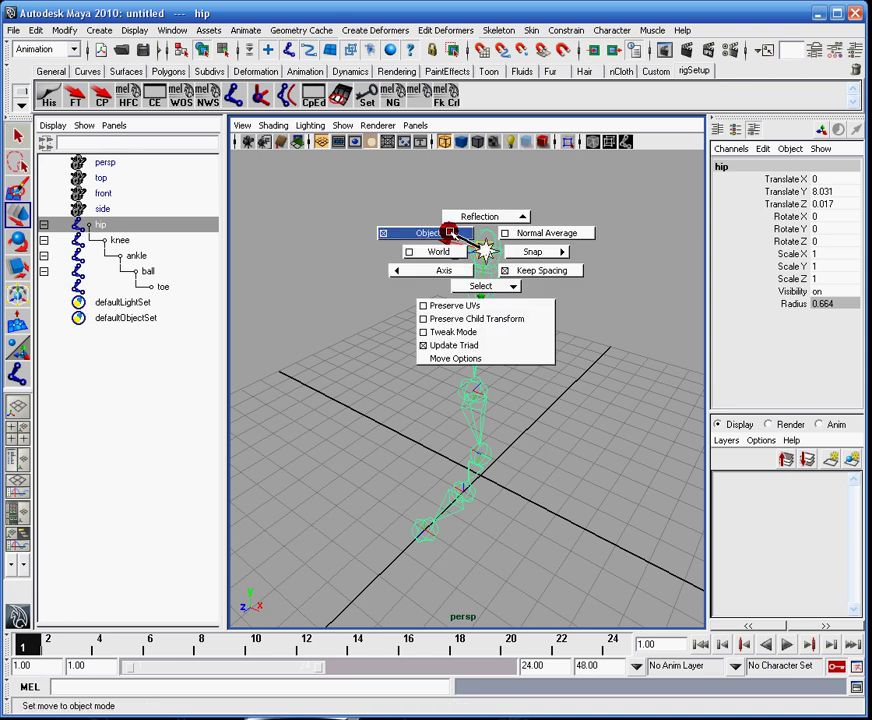
click(451, 232)
Step down the leg chain and back up to the hip, examining each joint's move axes
mouse_move(488, 290)
alt+mouse_down()
mouse_move(563, 305)
mouse_move(475, 296)
alt+mouse_up()
alt+drag(469, 232, 534, 272)
key(Down)
key(Down)
key(Down)
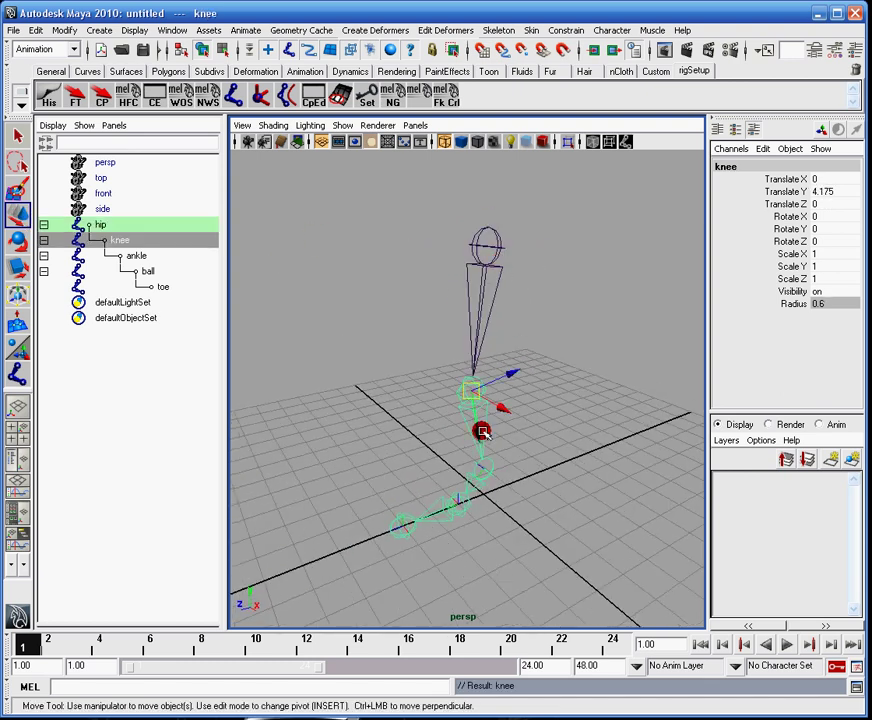
key(Up)
key(Up)
key(Up)
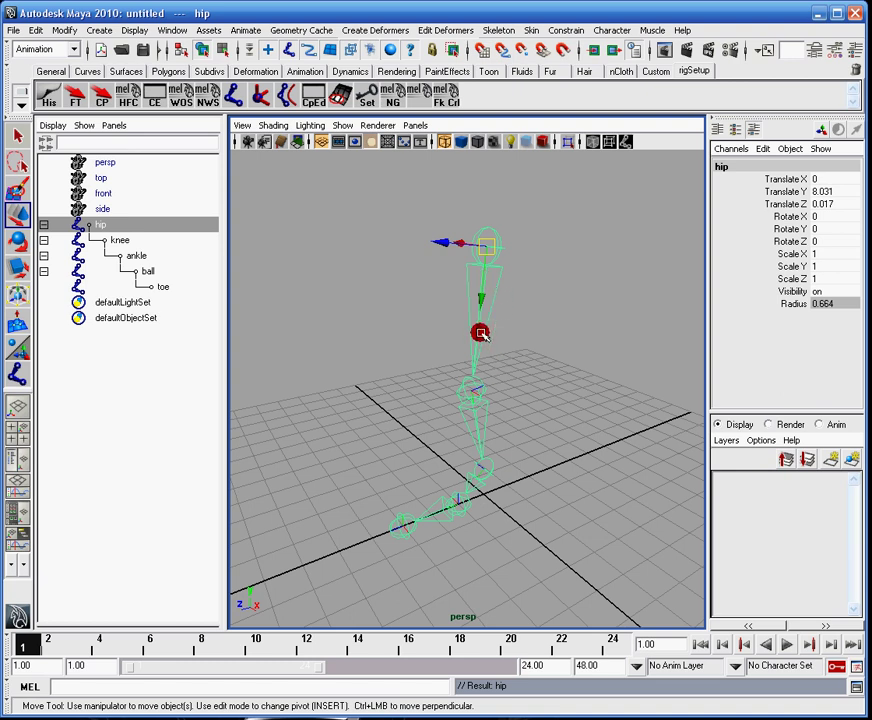
Compare the hip joint's axis directions with those of the knee joint from several angles
click(470, 382)
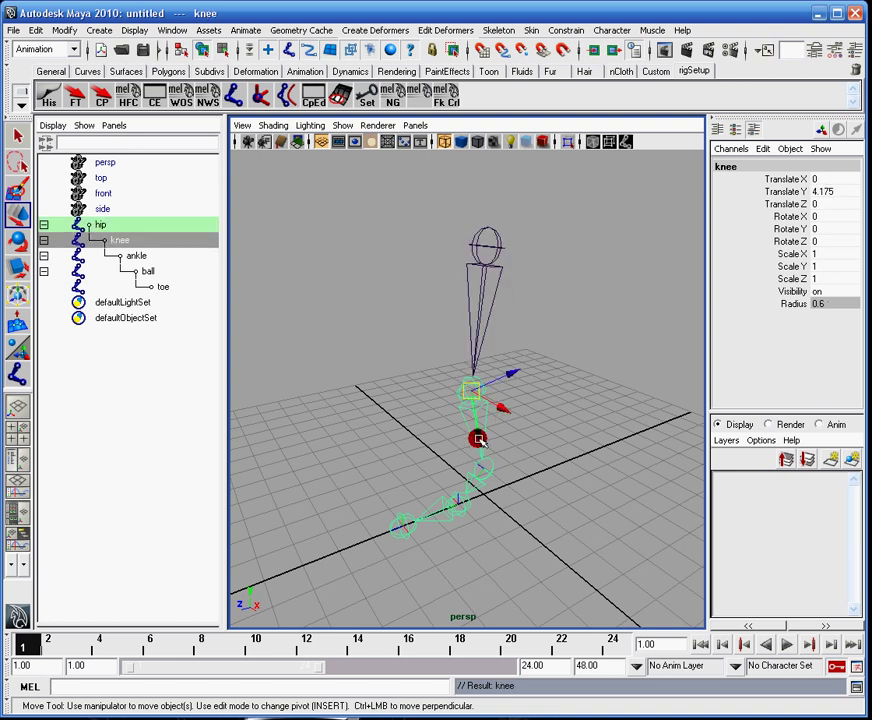
key(Down)
key(Up)
key(Up)
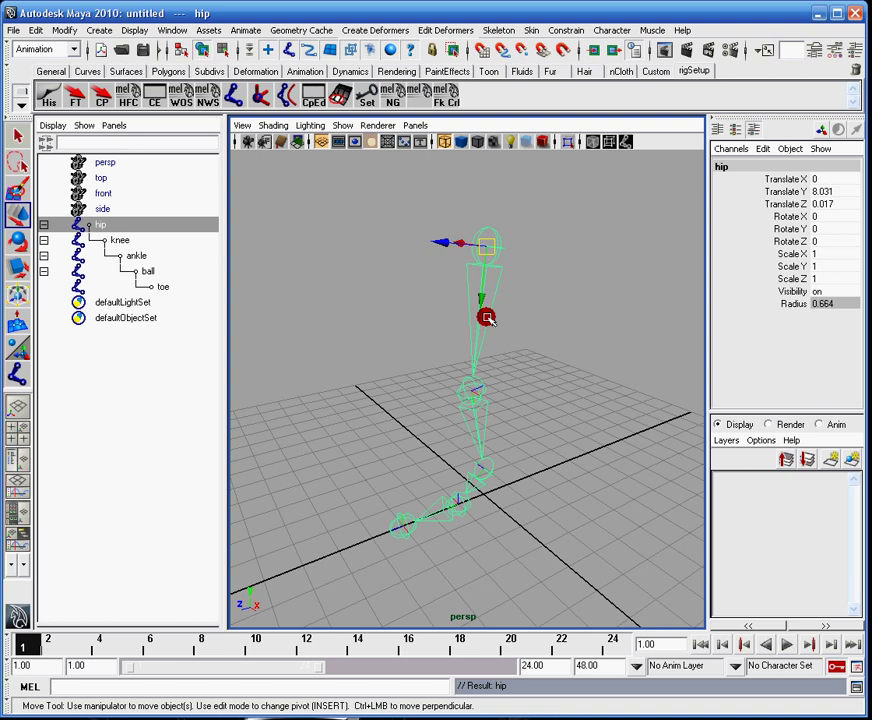
scroll(487, 317, up, 4)
scroll(498, 288, down, 1)
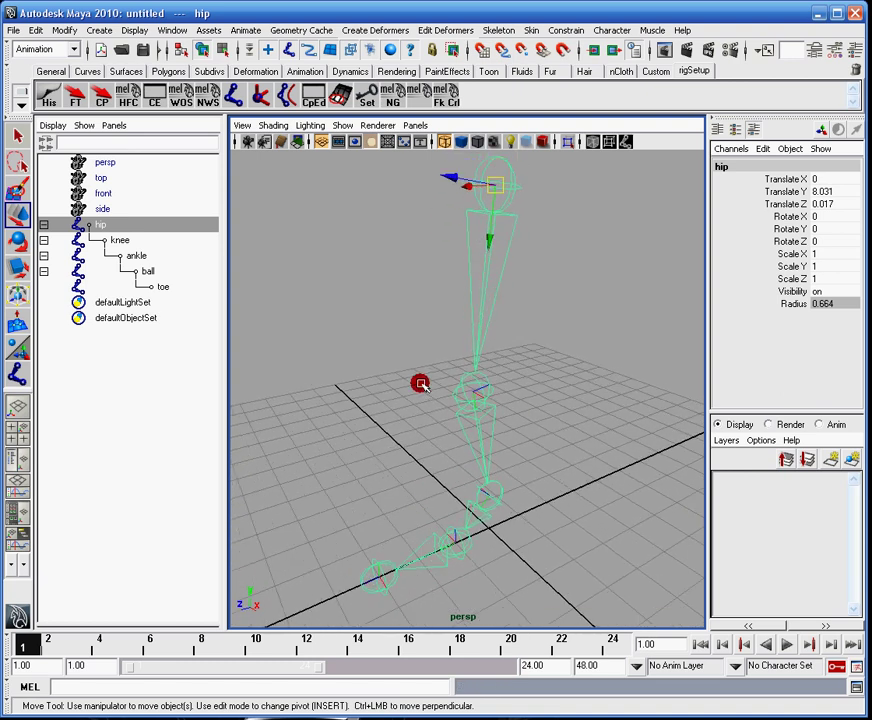
key(Down)
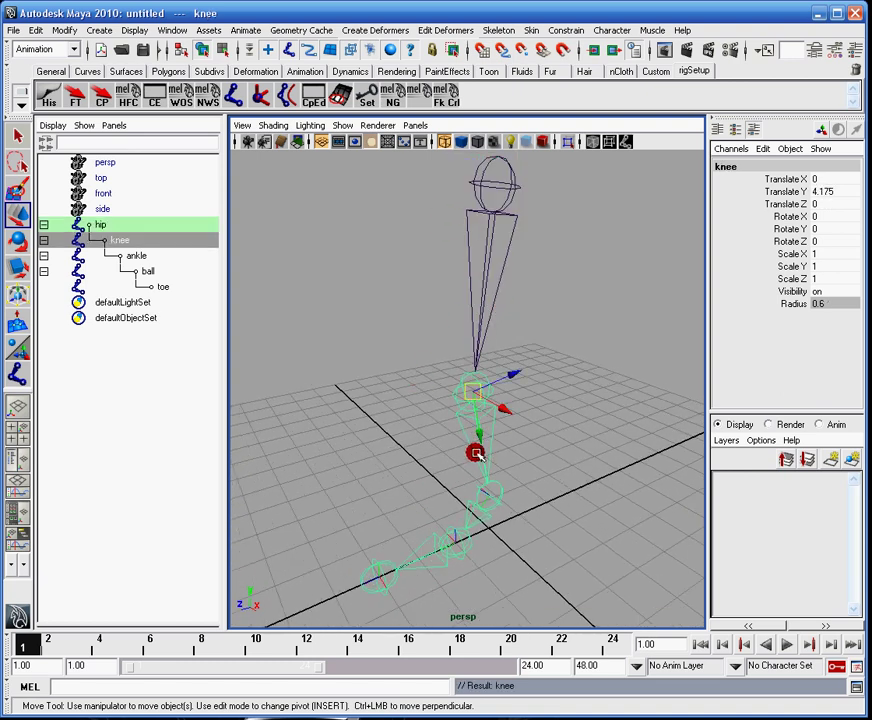
key(Up)
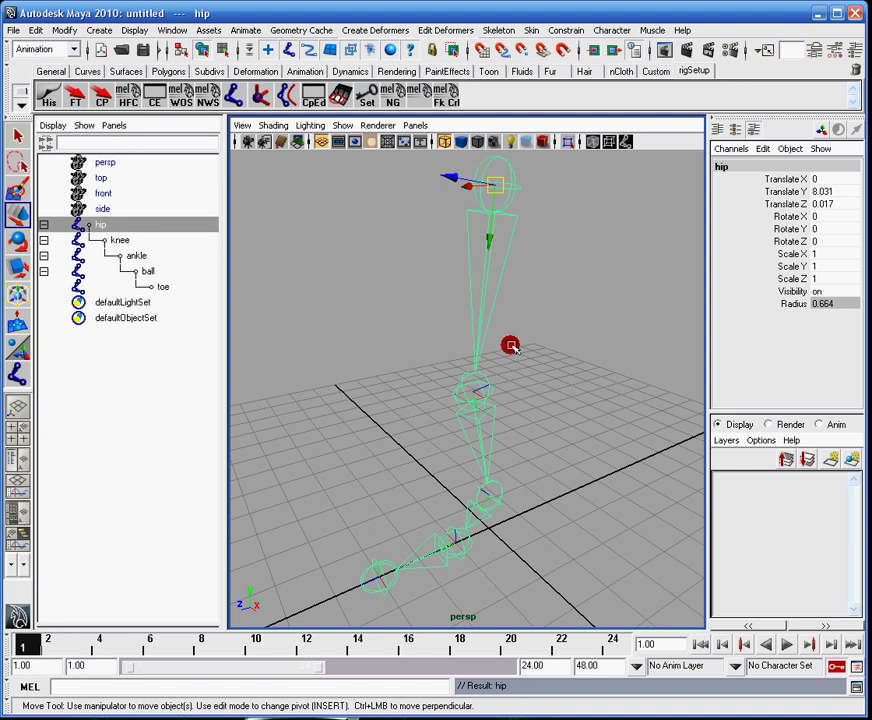
alt+drag(511, 346, 577, 327)
alt+right_drag(577, 327, 443, 350)
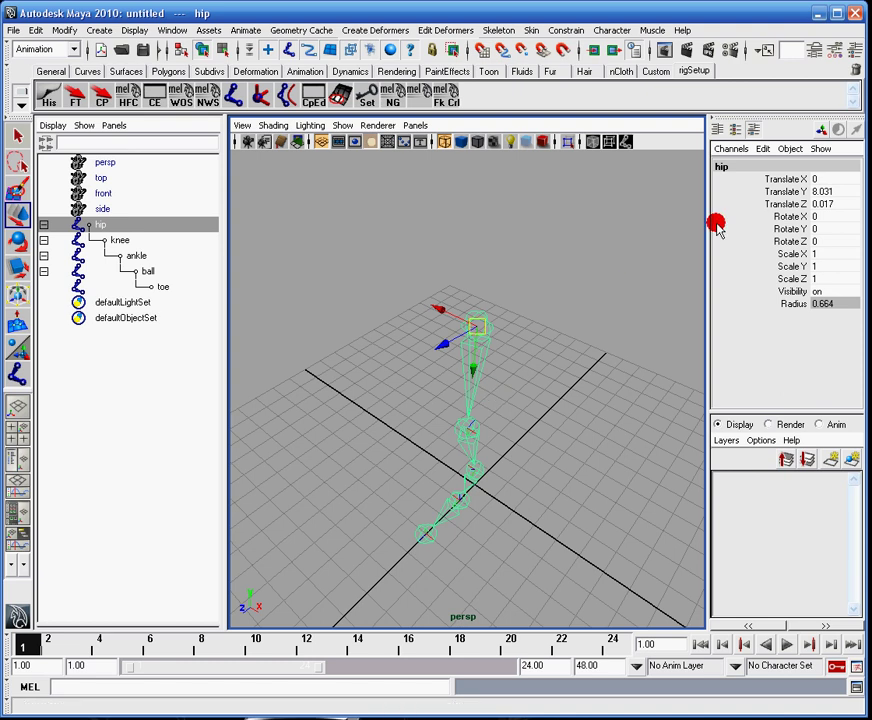
Orient the hip and its child joints to XYZ with second axis world orientation +y, reorienting the local scale axes
click(505, 30)
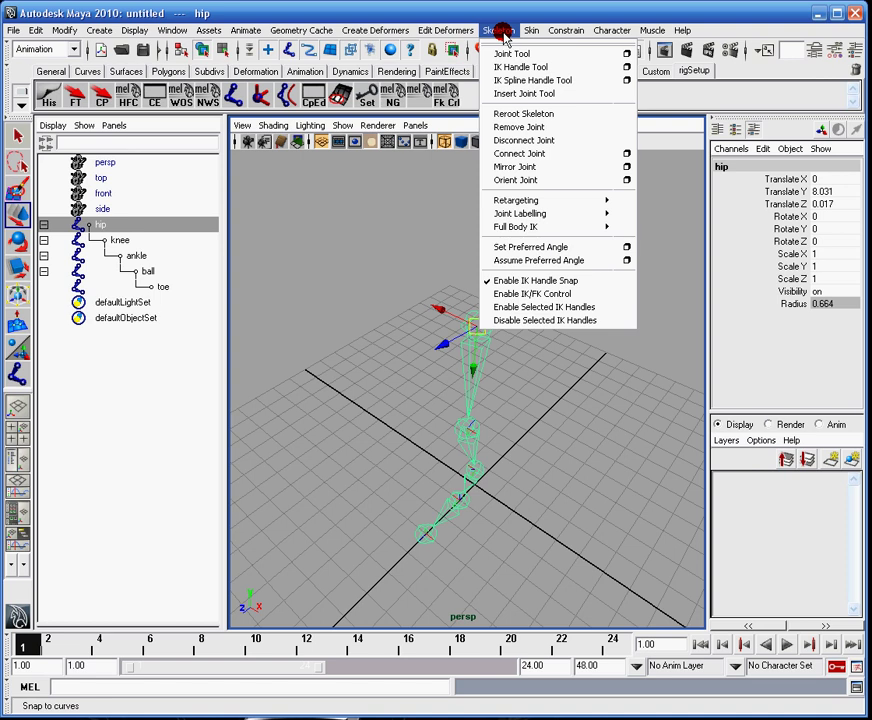
click(627, 180)
drag(600, 214, 630, 612)
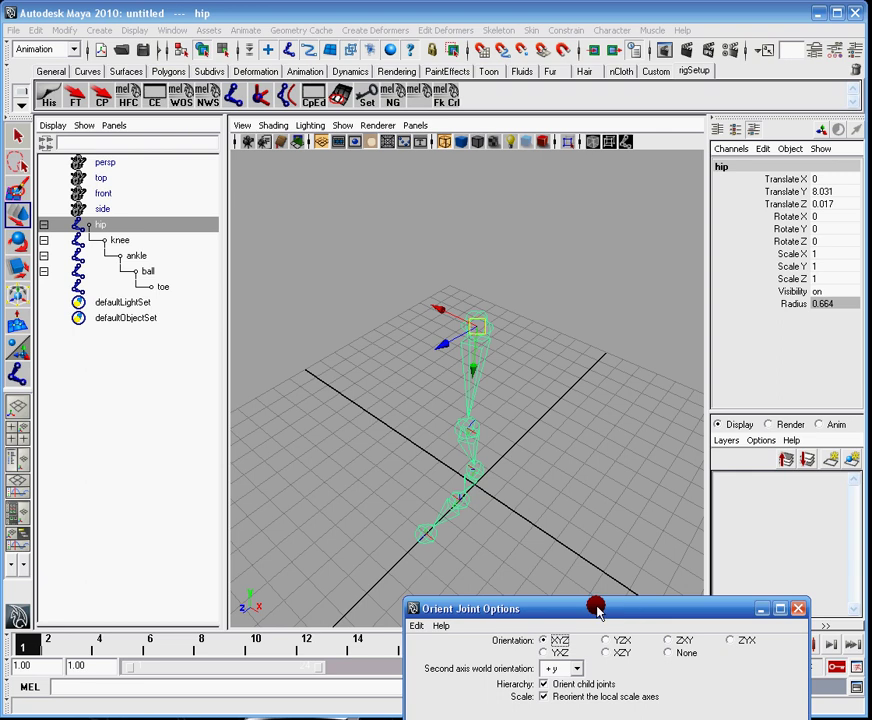
click(584, 395)
alt+drag(584, 395, 575, 376)
alt+middle_drag(575, 376, 555, 317)
alt+right_drag(555, 317, 603, 432)
alt+middle_drag(590, 350, 588, 448)
click(463, 263)
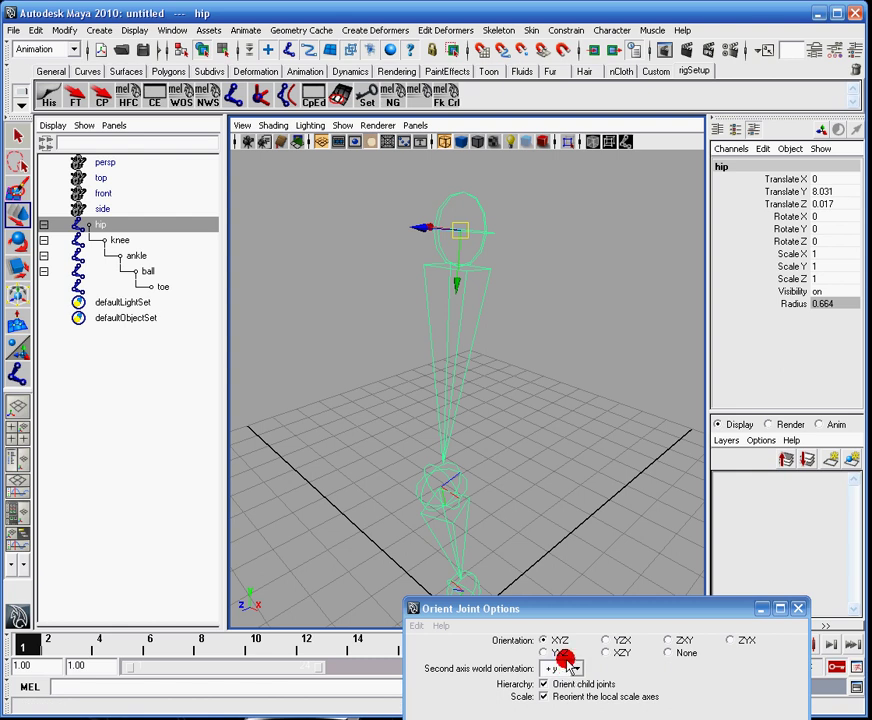
key(w)
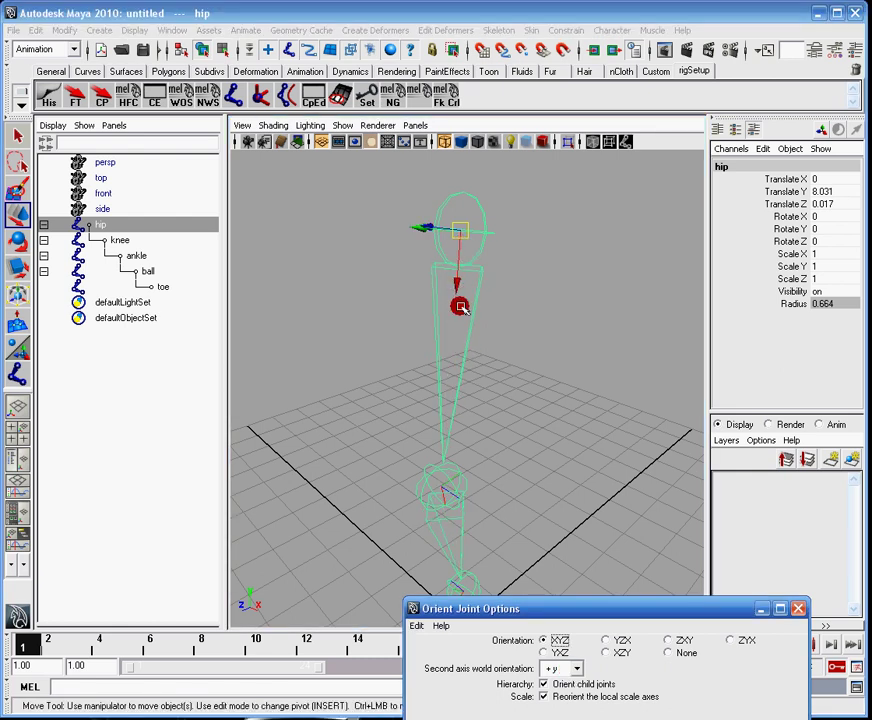
Examine the reoriented axes joint by joint from the hip down to the ball
alt+drag(460, 335, 446, 342)
alt+right_drag(446, 342, 462, 273)
alt+drag(463, 273, 399, 274)
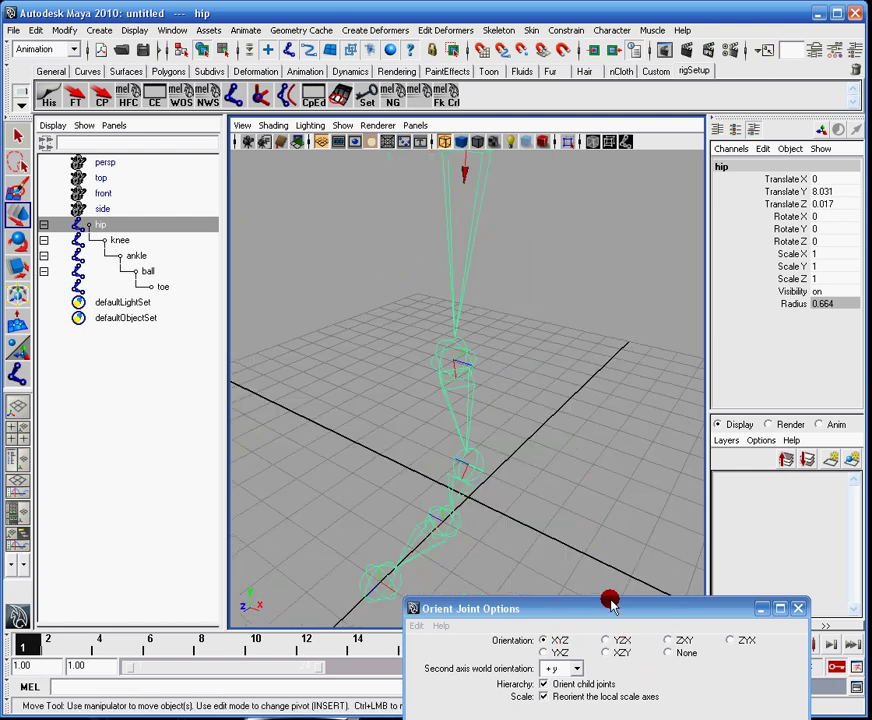
alt+drag(513, 330, 516, 335)
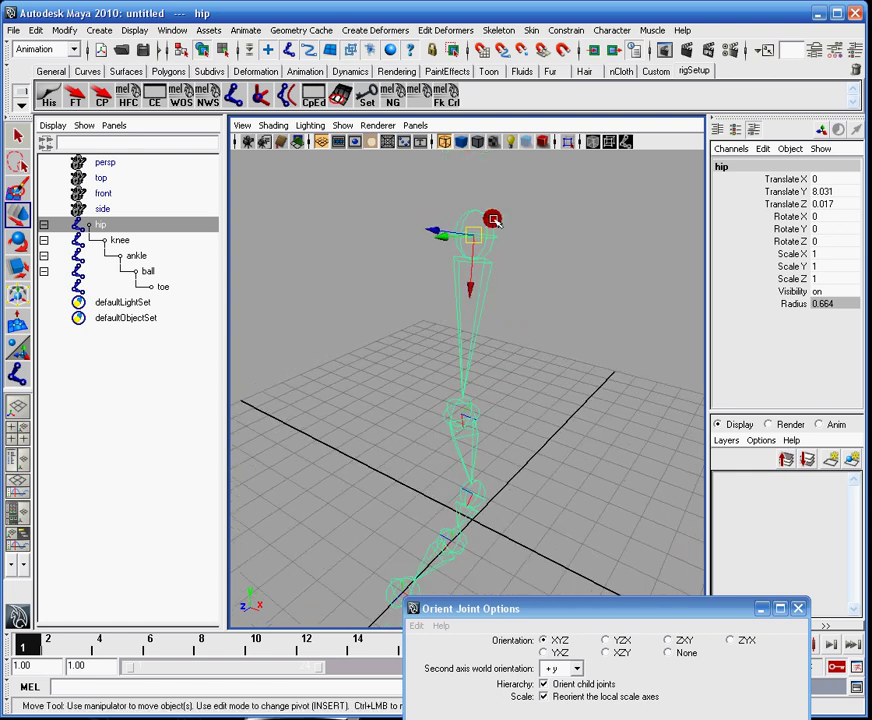
key(Down)
key(Down)
key(Down)
key(Down)
key(Up)
alt+drag(499, 290, 392, 501)
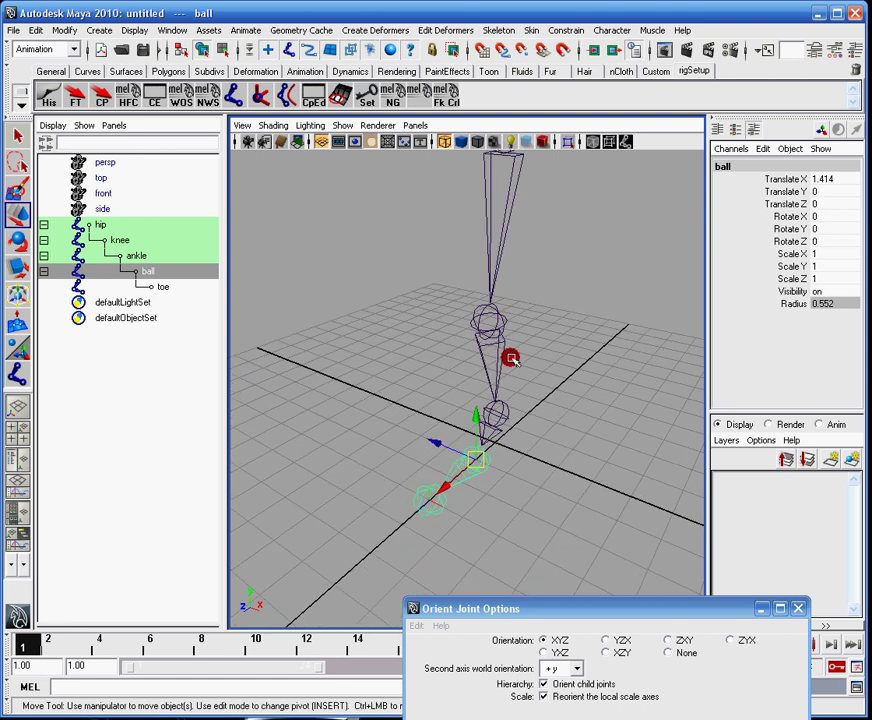
Compare the axis directions of the hip, knee, ankle and ball joints again, and close the Orient Joint options
key(Up)
key(Up)
key(Up)
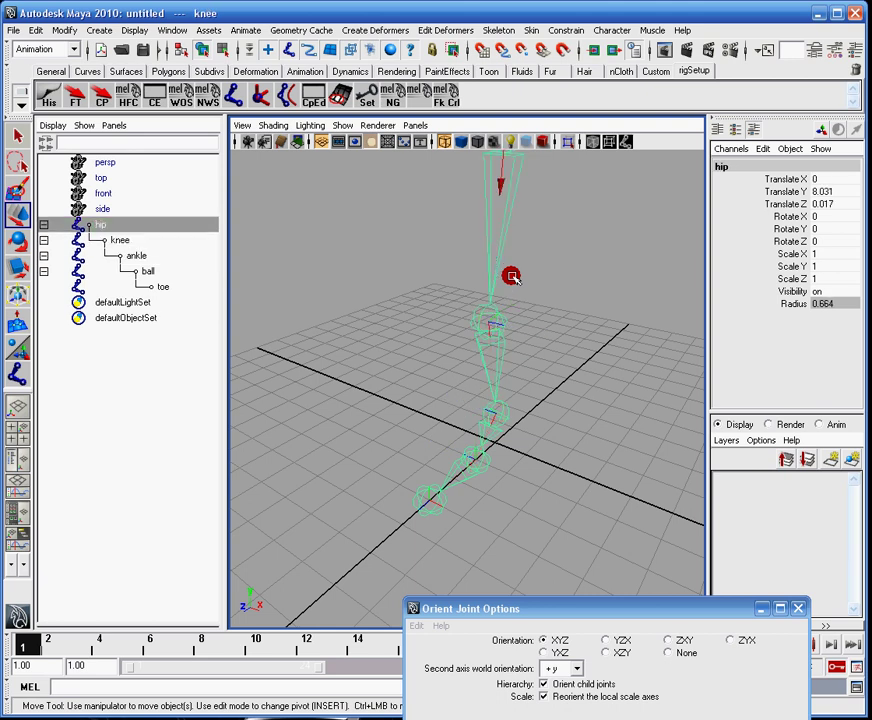
key(Down)
key(Down)
key(Up)
key(Up)
key(Down)
key(Down)
key(Down)
key(Up)
key(Up)
key(Up)
alt+drag(511, 276, 507, 230)
alt+drag(557, 313, 537, 370)
click(793, 608)
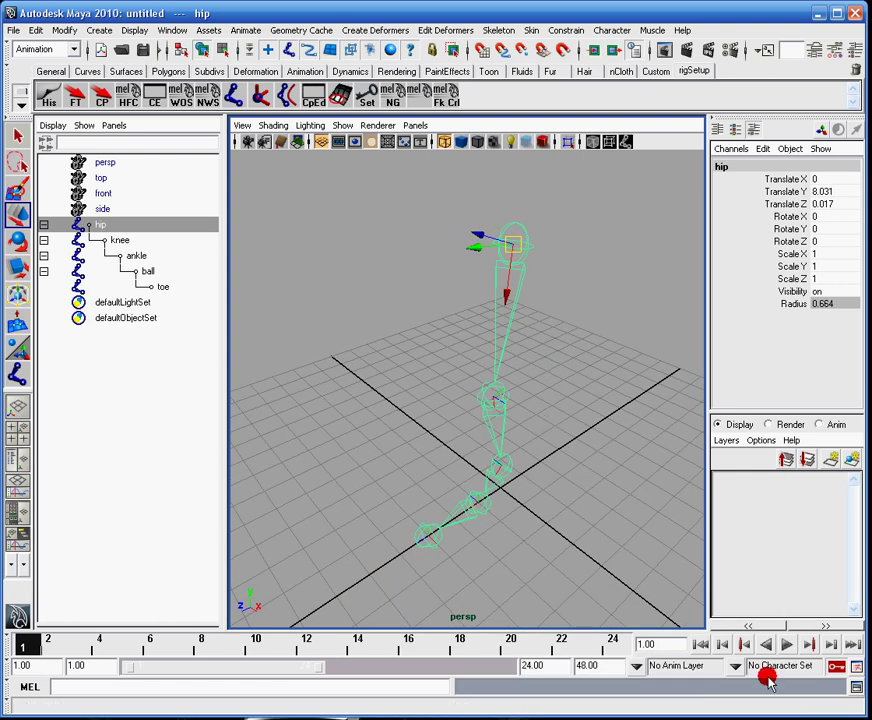
Open the Script Editor, look through its existing scripts, add a new MEL tab, and close the editor
click(855, 686)
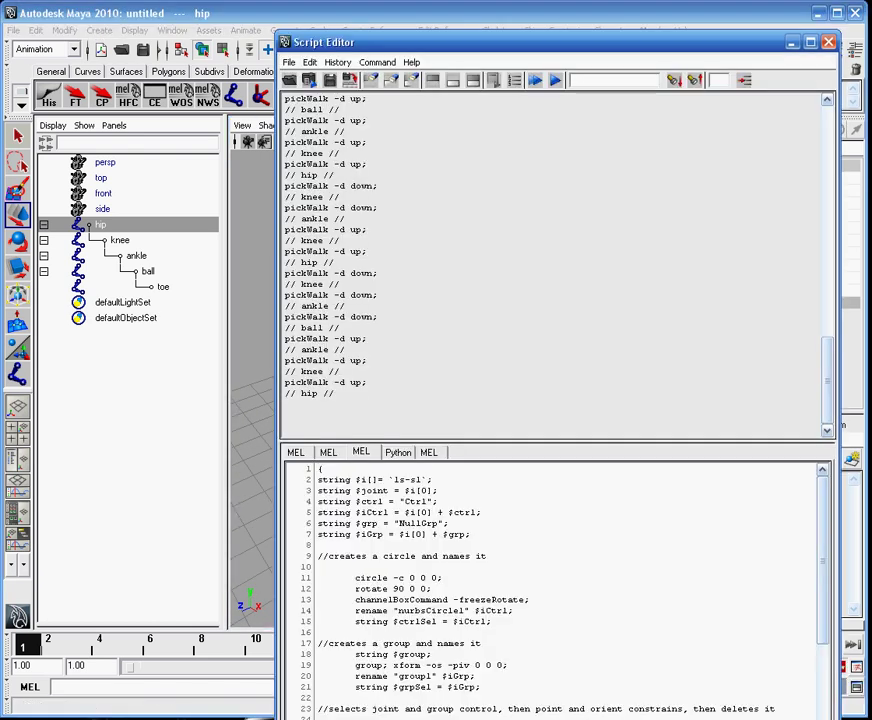
click(438, 362)
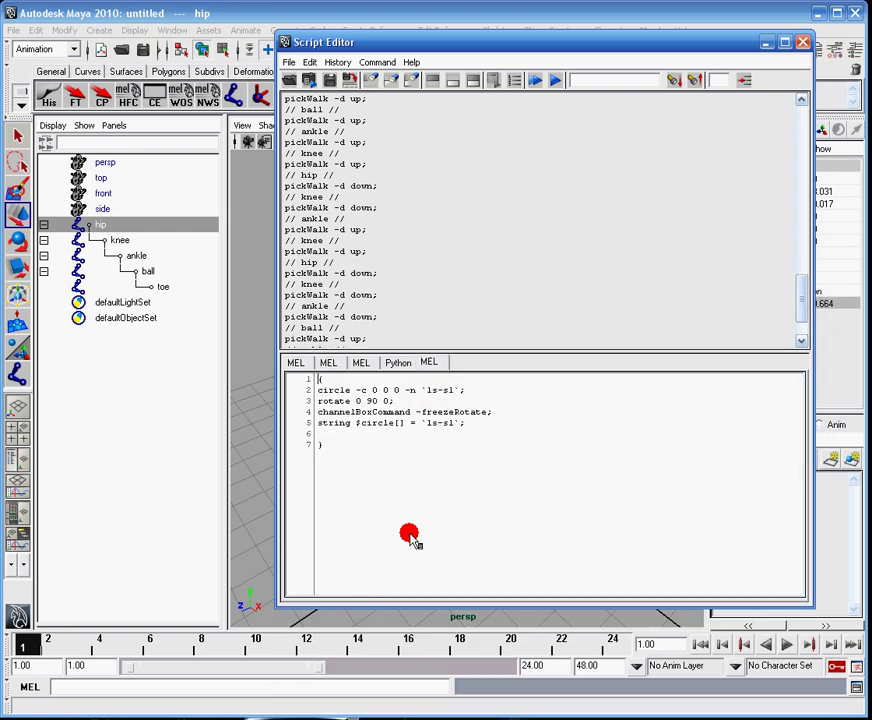
click(361, 362)
click(428, 362)
click(337, 62)
click(389, 81)
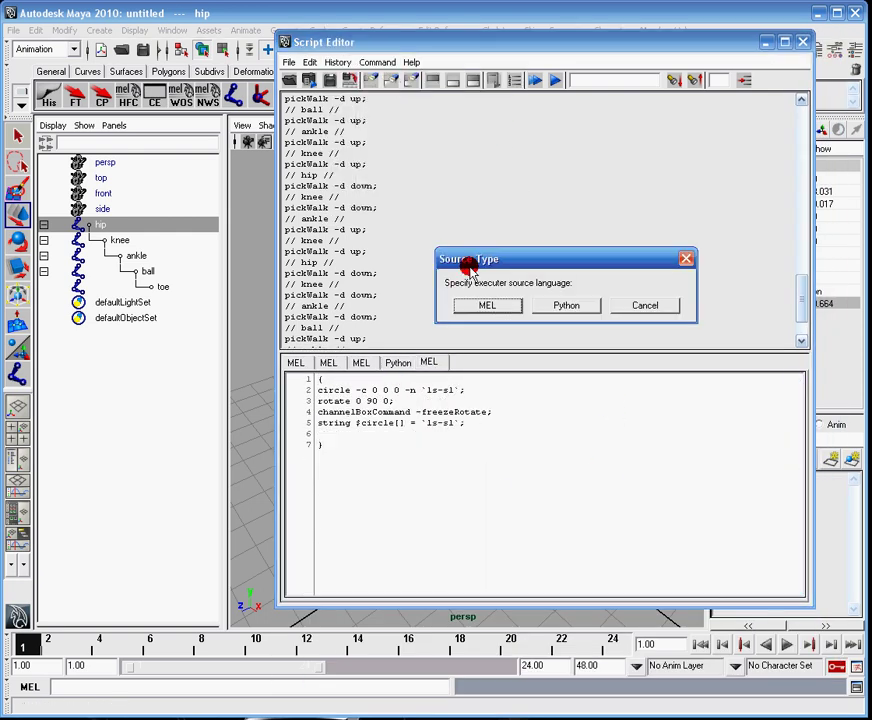
click(482, 306)
drag(469, 33, 530, 156)
click(350, 360)
click(738, 161)
Switch to component selection mode and enable Local Rotation Axes so the whole chain's axes are displayed
alt+drag(545, 296, 565, 383)
click(522, 253)
alt+drag(522, 253, 487, 276)
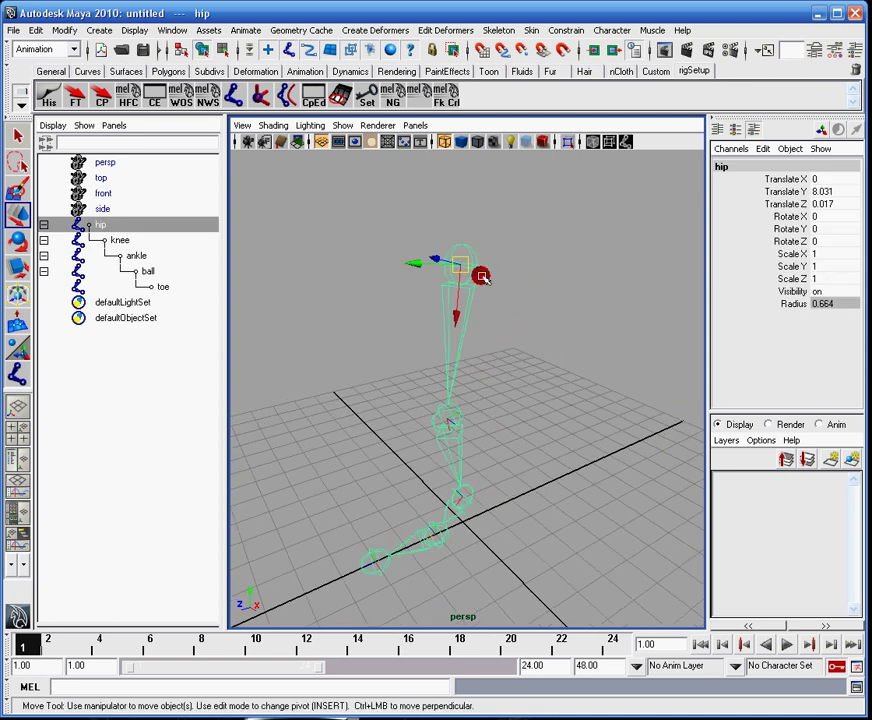
click(226, 52)
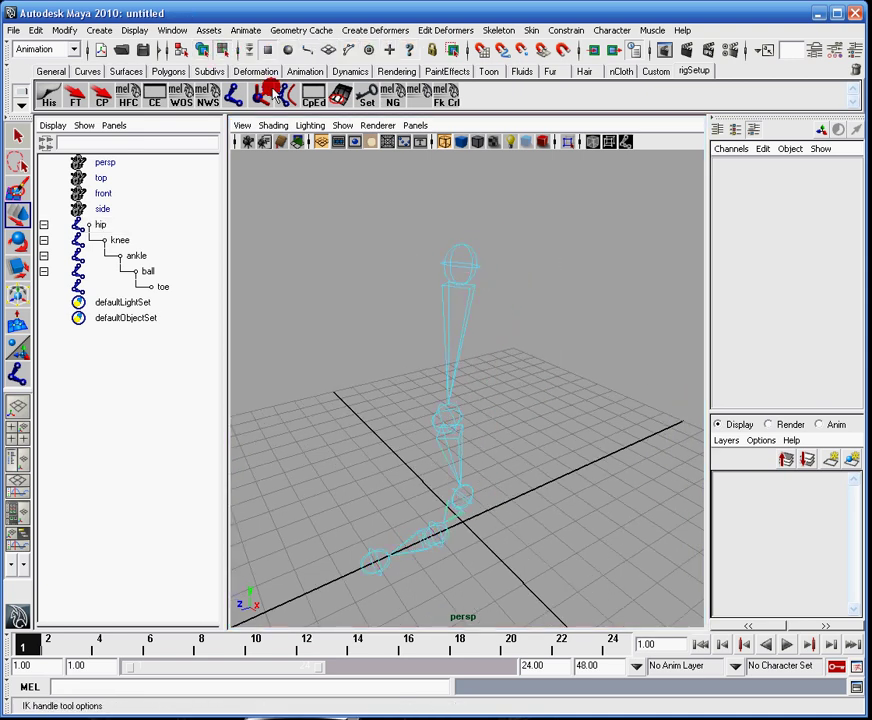
right_click(409, 52)
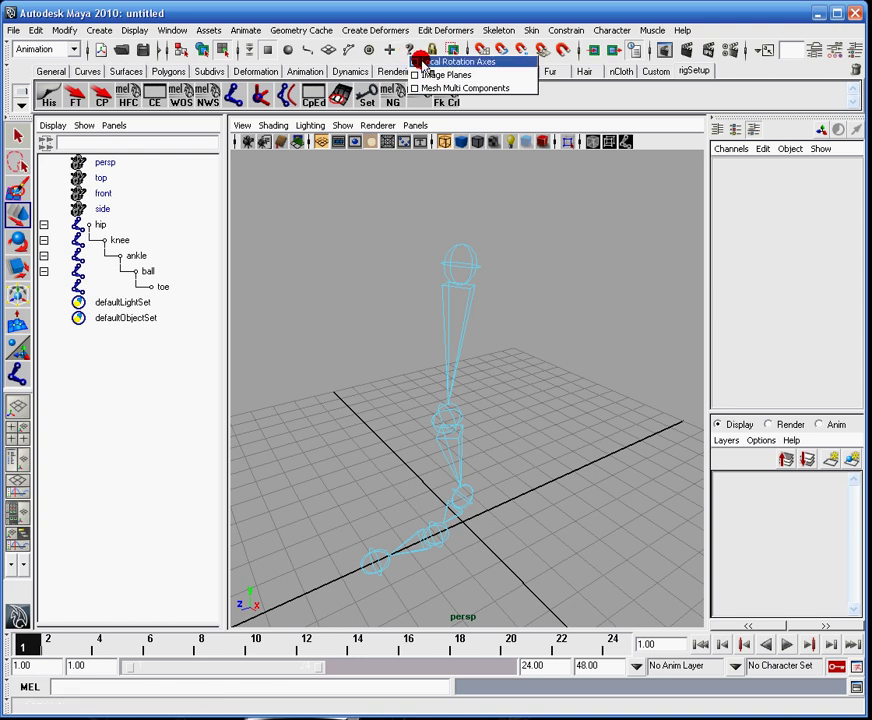
click(455, 62)
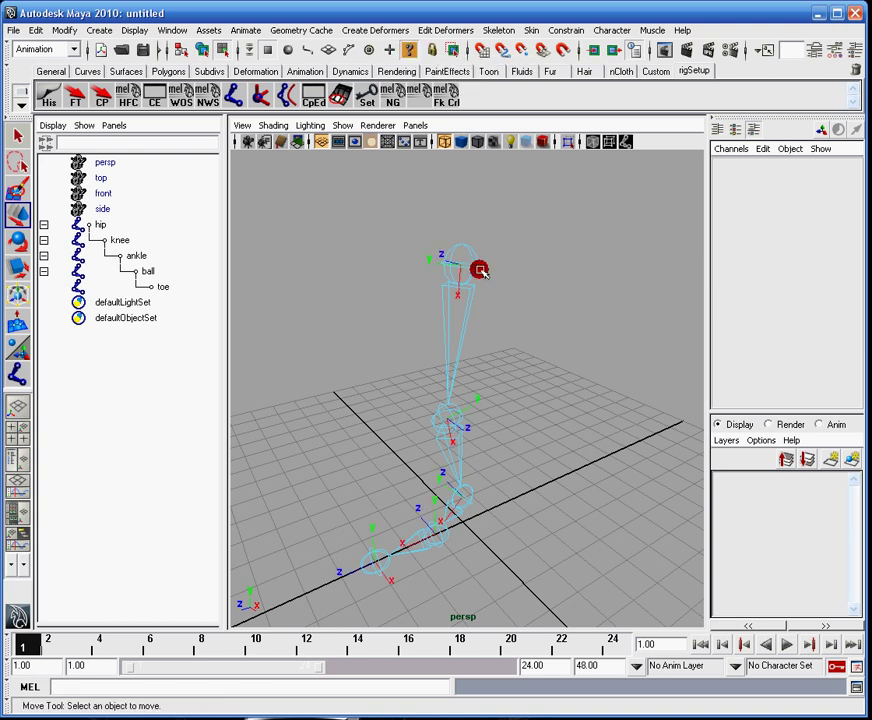
Examine the labelled local rotation axes along the leg chain from the hip to the toe
mouse_move(488, 302)
alt+mouse_down()
mouse_move(518, 286)
mouse_move(531, 340)
mouse_move(555, 253)
mouse_move(461, 458)
alt+mouse_up()
alt+drag(530, 418, 487, 417)
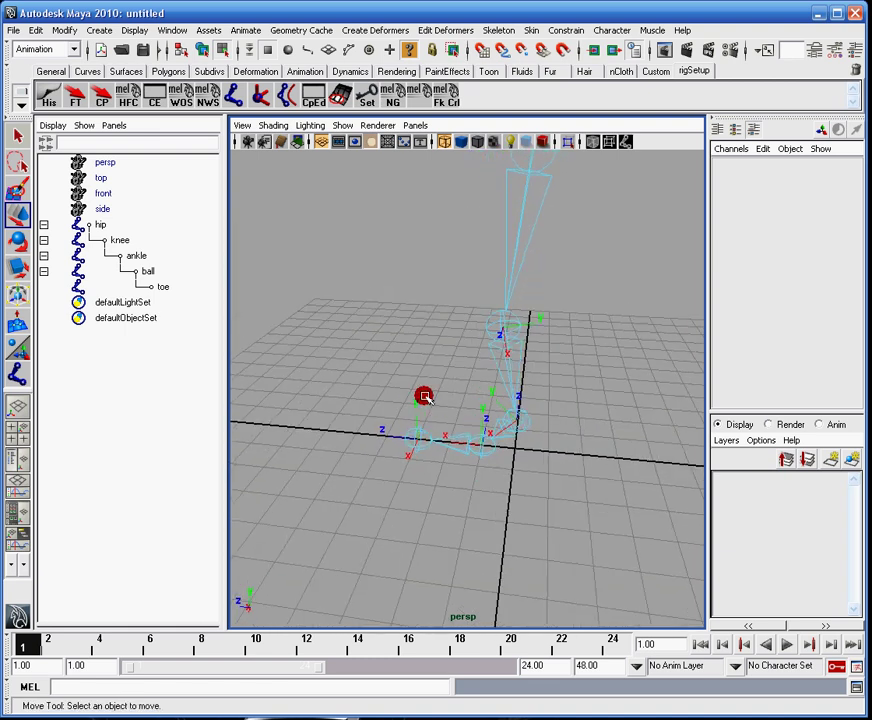
alt+drag(344, 366, 537, 327)
alt+right_drag(537, 327, 498, 307)
key(q)
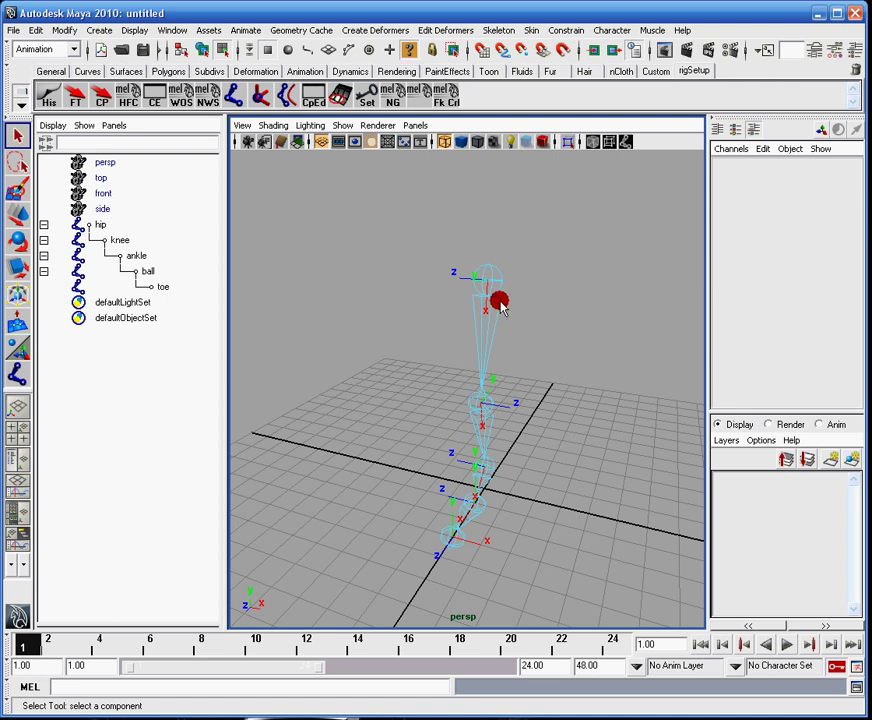
alt+drag(444, 317, 485, 376)
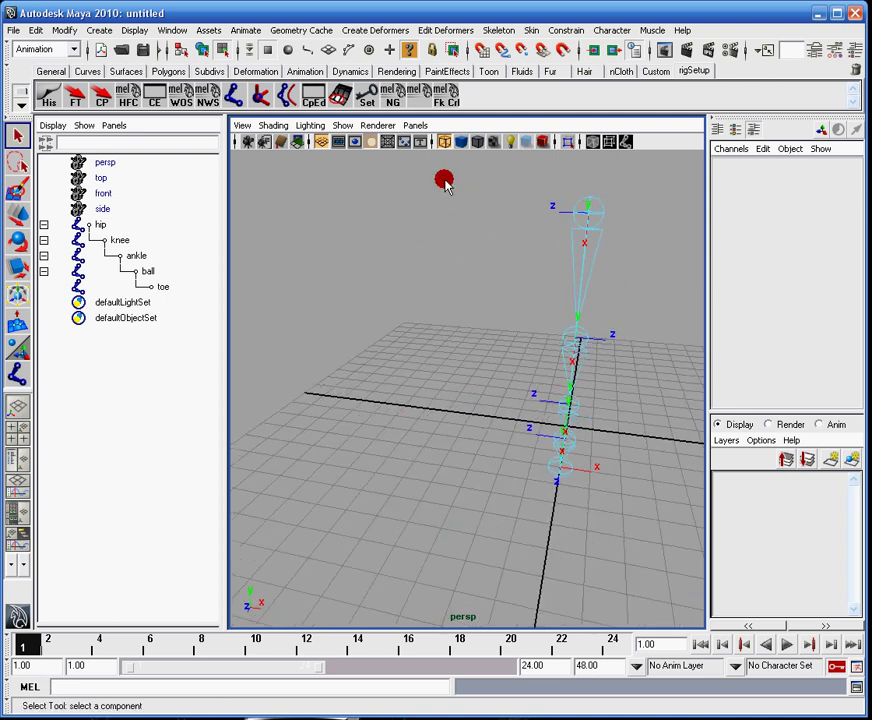
alt+drag(444, 426, 482, 393)
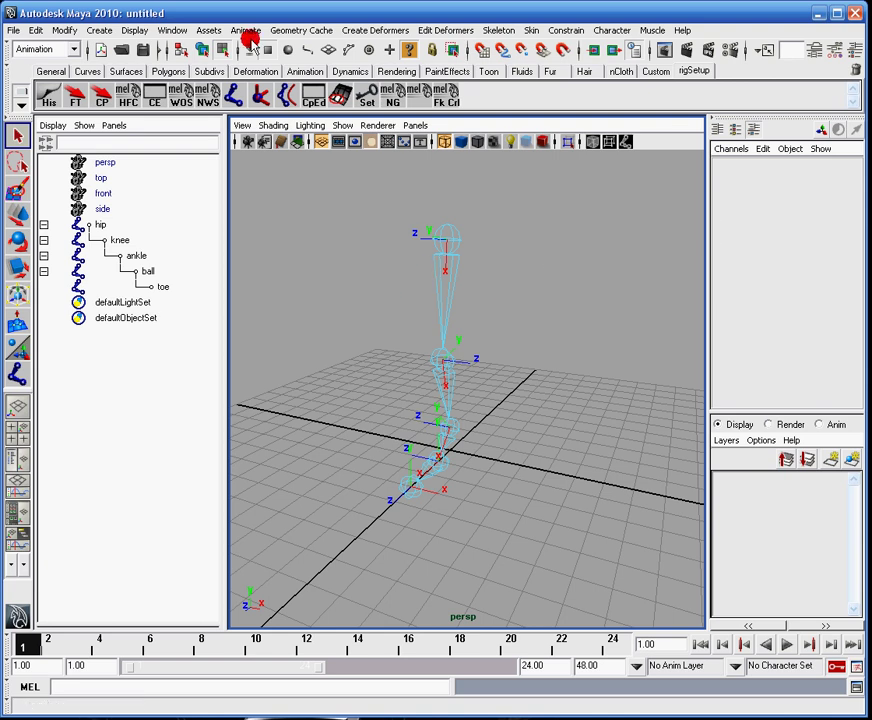
Return to object selection mode and try rotating the hip joint with the Rotate tool
click(430, 258)
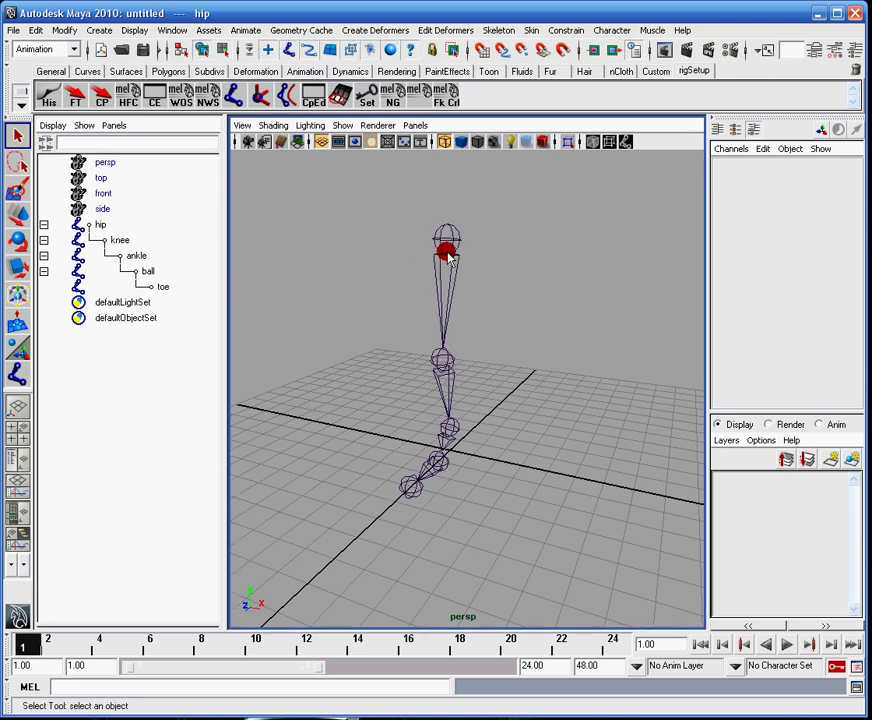
key(r)
key(e)
alt+drag(524, 264, 516, 211)
click(507, 270)
drag(507, 270, 520, 208)
click(822, 218)
click(826, 230)
click(812, 229)
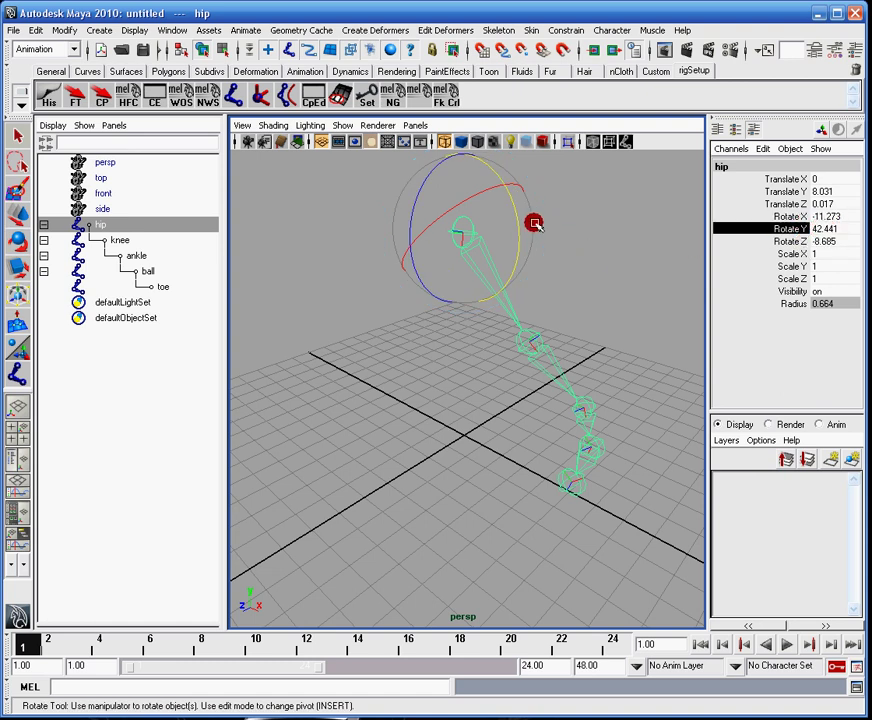
Set the hip joint's Rotate X, Y and Z to 0 and clear the selection
double_click(838, 226)
mouse_move(836, 216)
mouse_down()
mouse_move(843, 241)
mouse_move(834, 240)
mouse_up()
text(0)
key(Return)
click(553, 331)
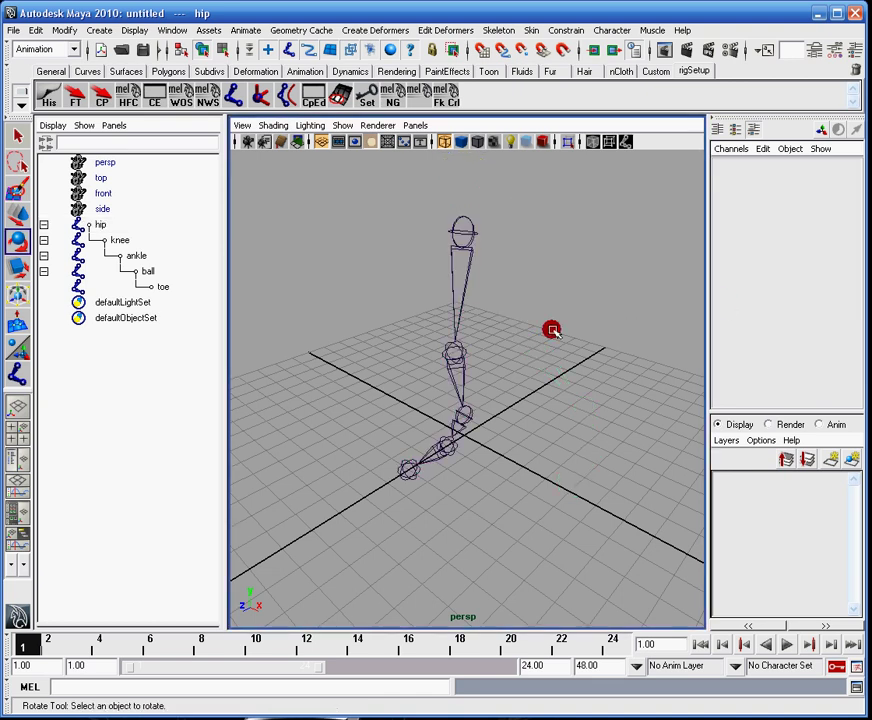
Switch to component mode with Local Rotation Axes enabled and select the knee joint's rotation axis
alt+drag(553, 331, 589, 311)
click(436, 262)
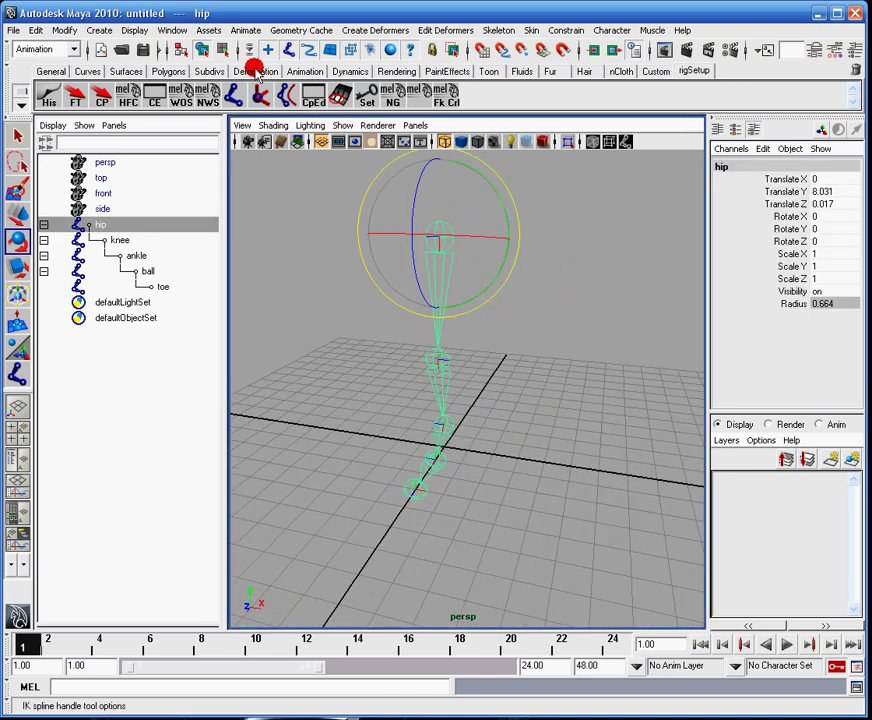
click(221, 50)
click(409, 50)
alt+drag(522, 193, 494, 221)
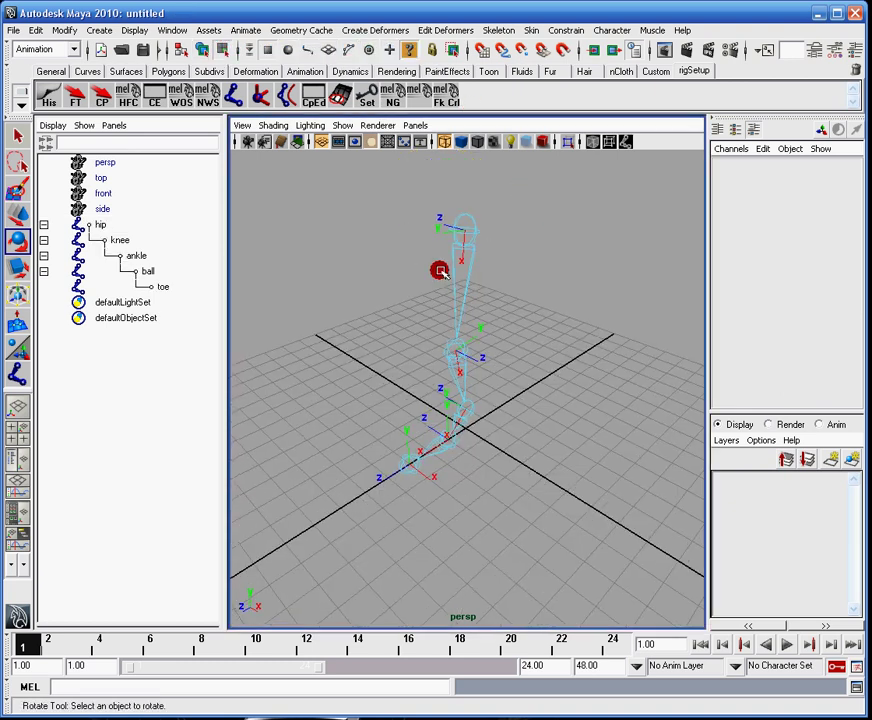
click(461, 352)
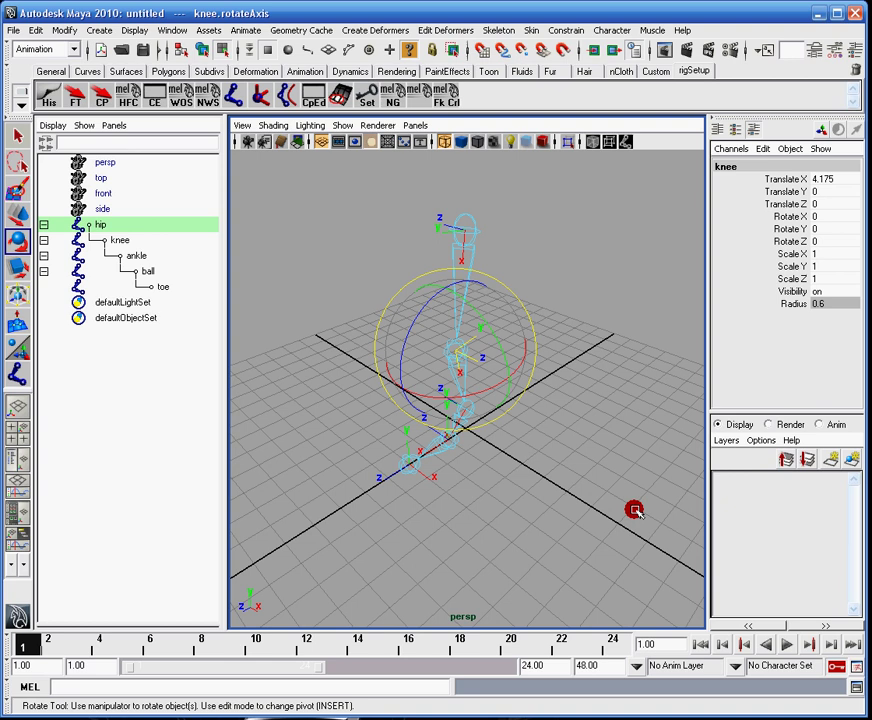
Open the Script Editor, write the MEL command "rotate 180 0 0;" and move the editor clear of the leg joints
click(855, 686)
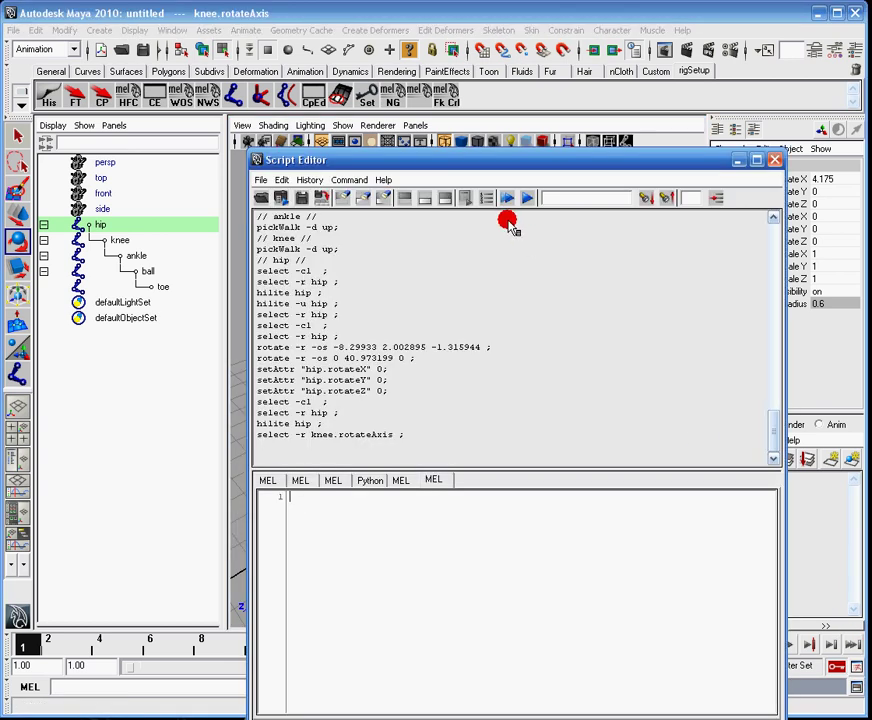
drag(490, 160, 696, 110)
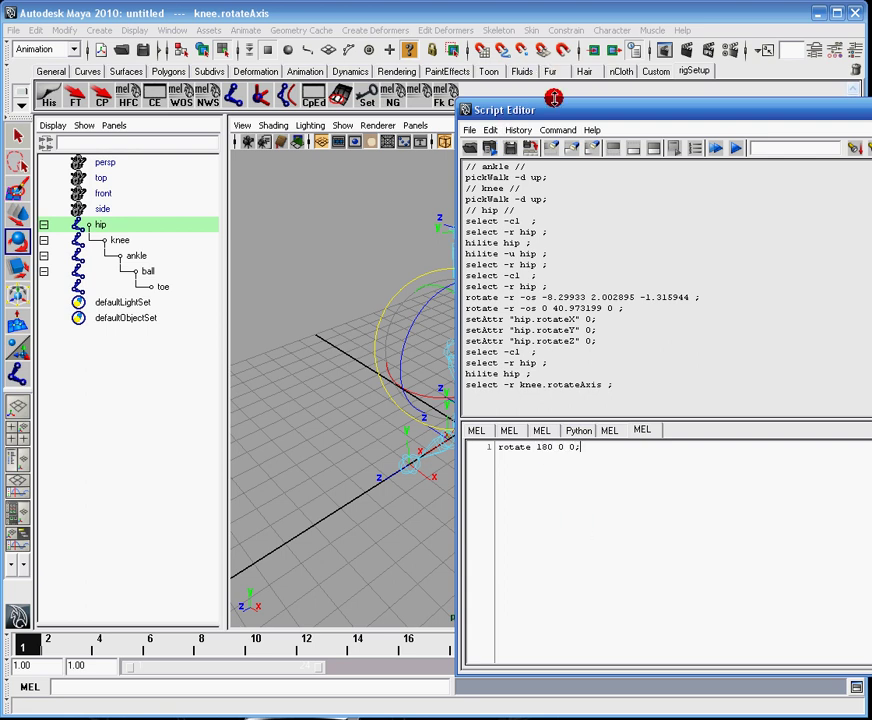
drag(557, 102, 718, 109)
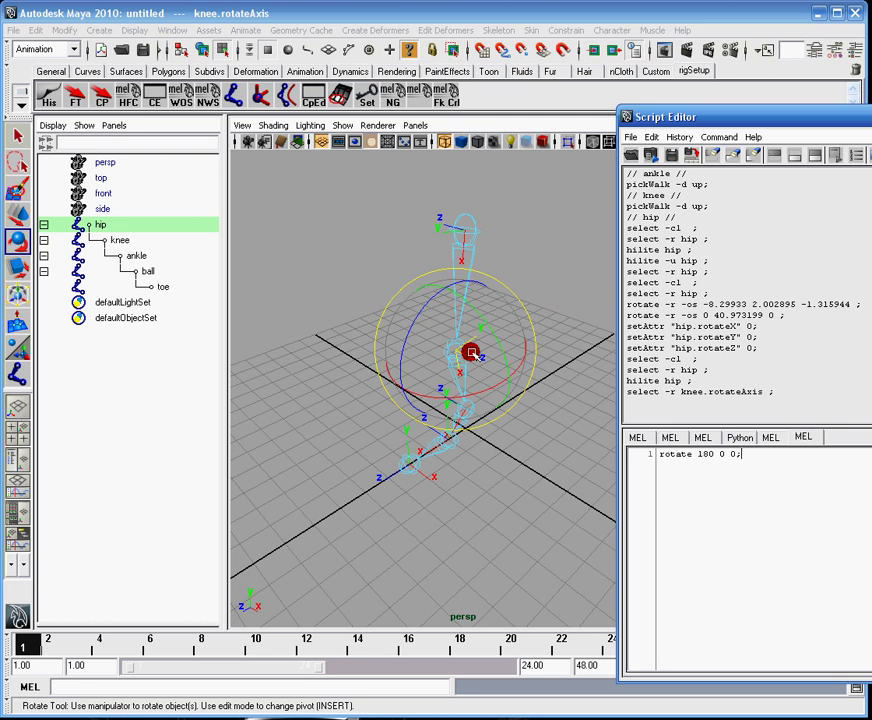
Run the "rotate 180 0 0;" command on the knee's local rotation axis and close the Script Editor
alt+drag(481, 336, 384, 502)
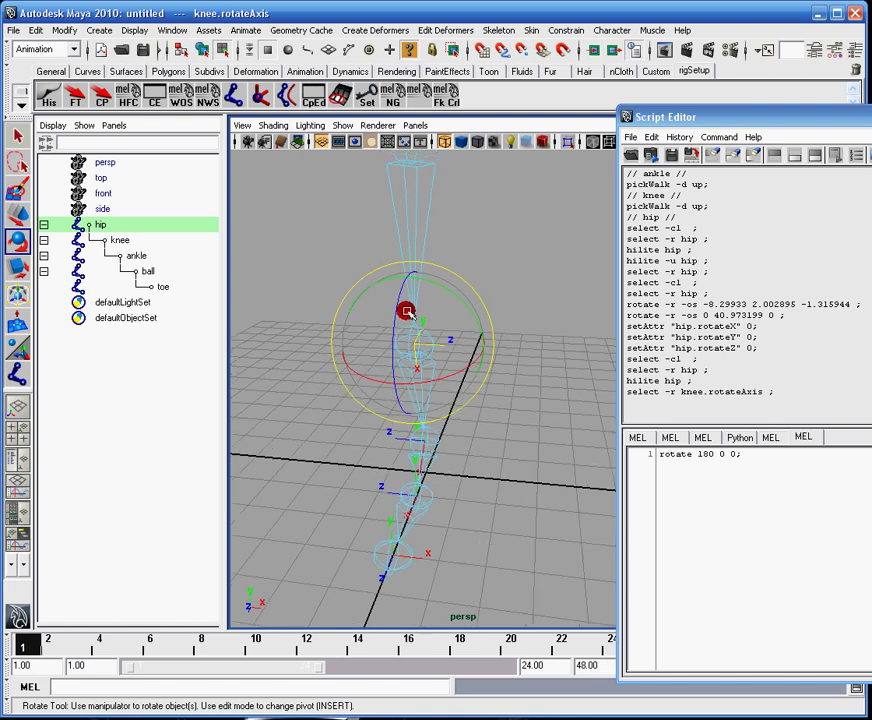
alt+middle_drag(430, 220, 462, 382)
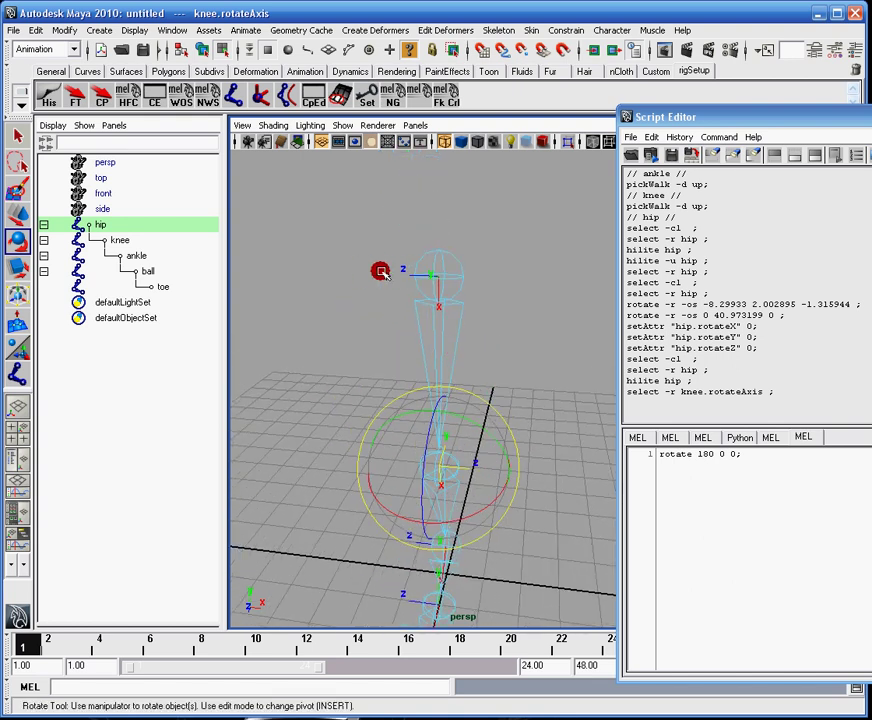
alt+middle_drag(451, 426, 468, 408)
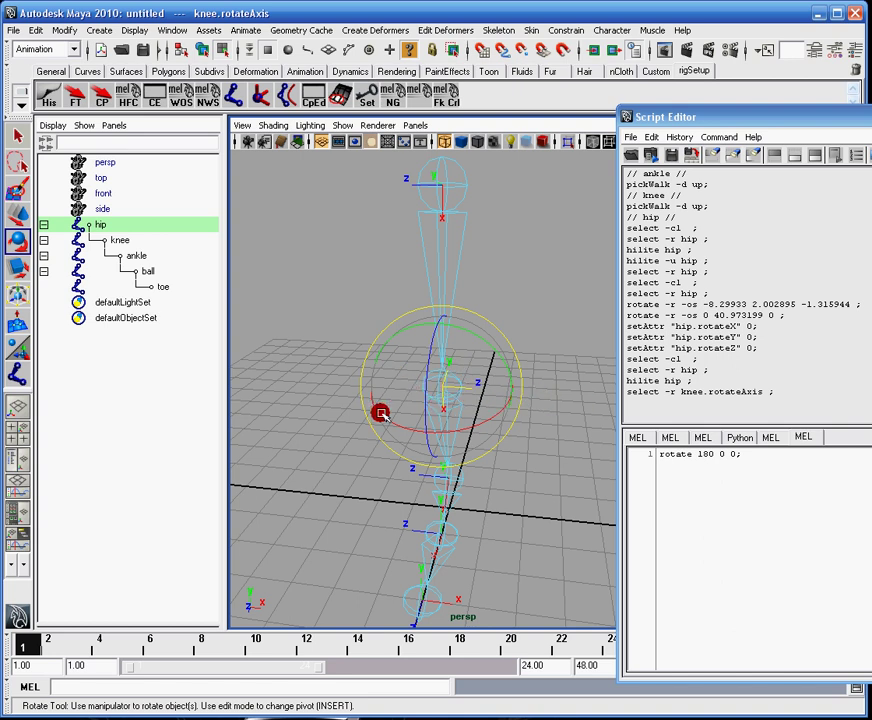
drag(766, 456, 578, 471)
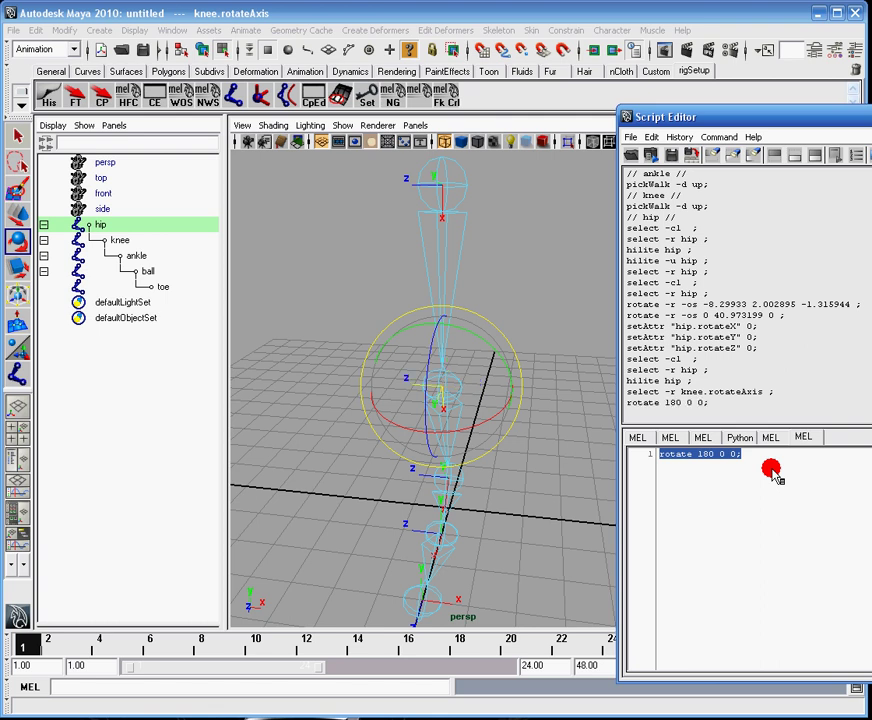
drag(817, 112, 818, 100)
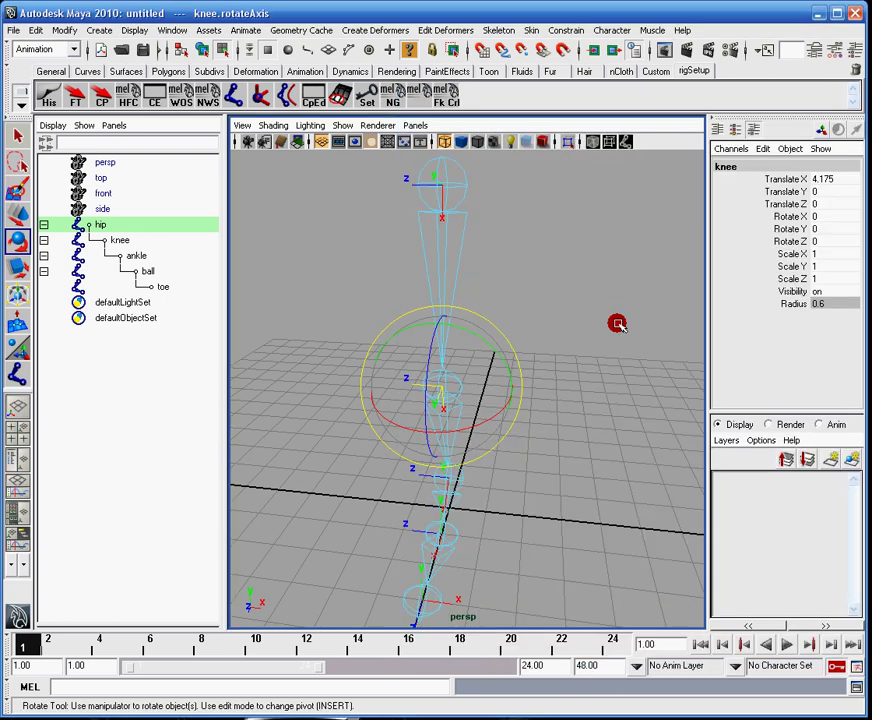
Return to object selection mode and select the hip joint to view the whole leg chain
click(617, 326)
alt+drag(402, 395, 536, 320)
scroll(540, 334, down, 2)
alt+middle_drag(550, 327, 466, 367)
alt+right_drag(466, 367, 467, 344)
alt+drag(467, 345, 508, 345)
click(475, 320)
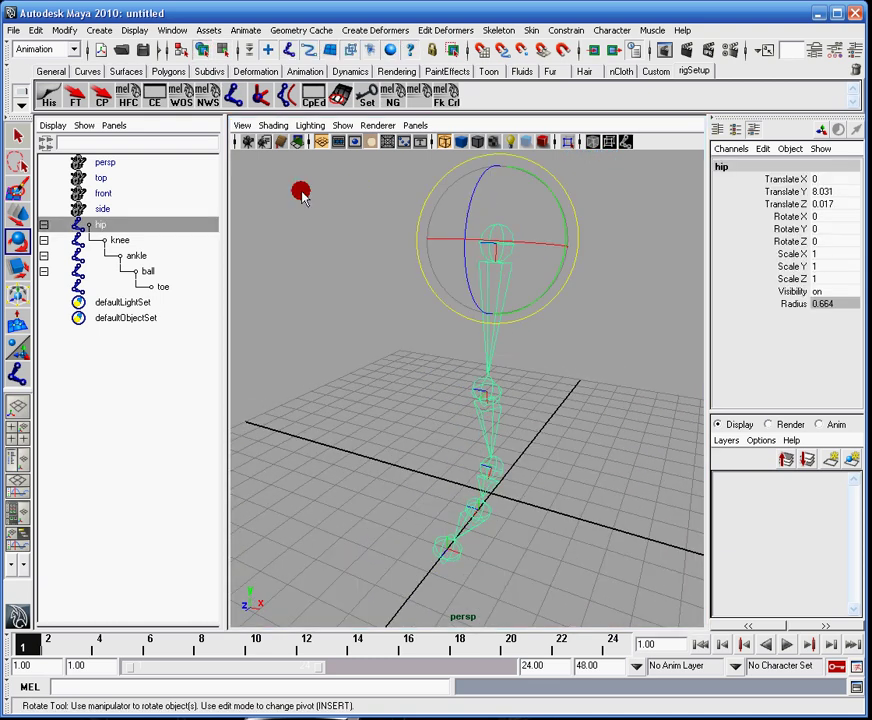
alt+drag(511, 403, 424, 397)
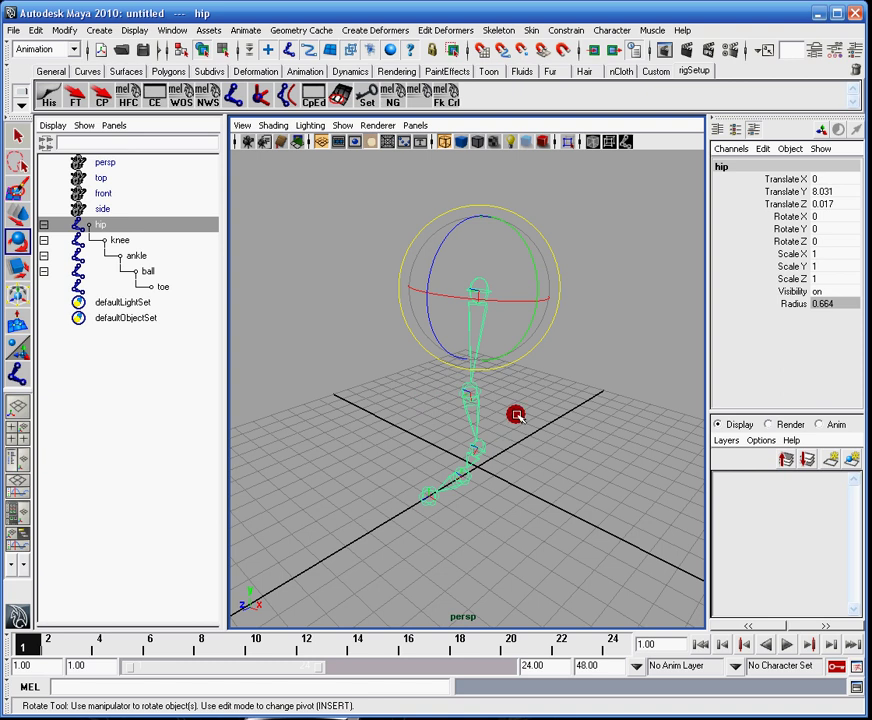